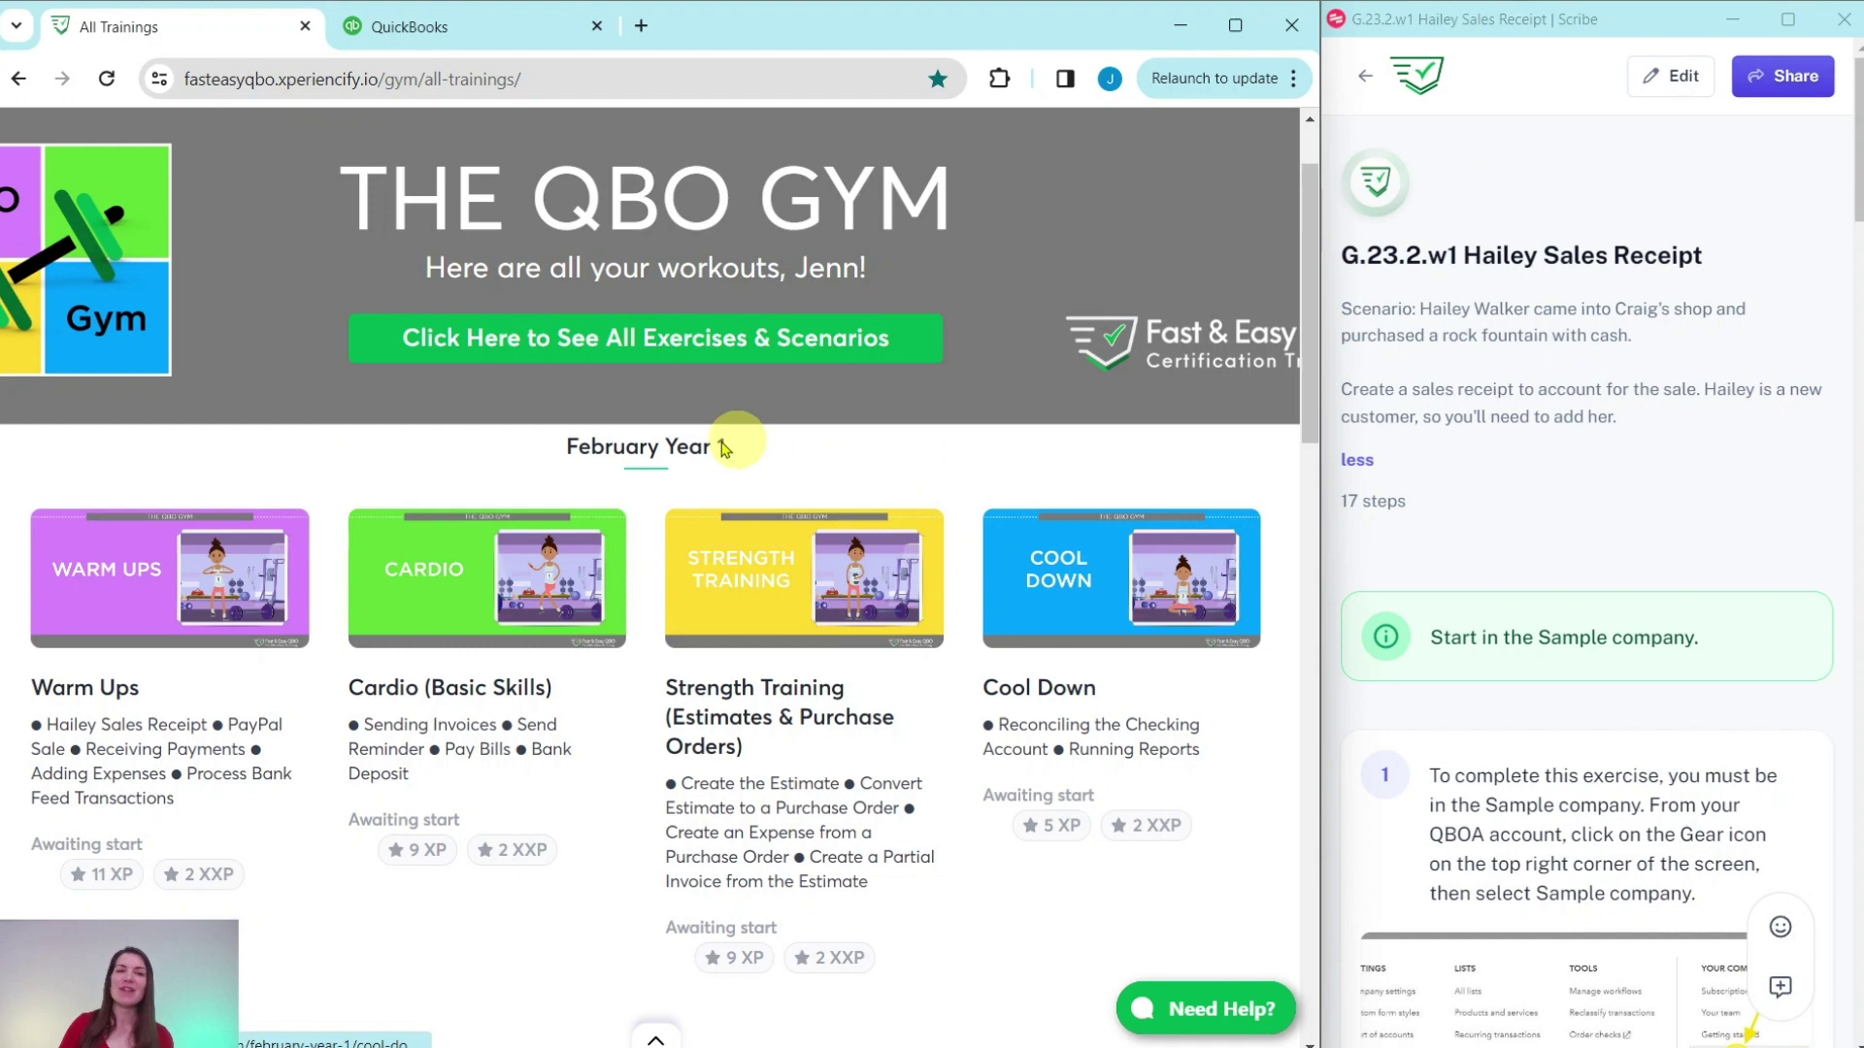
# Open the Warm Ups workout and scroll down to Hands On Practice exercises G.23.2.w1–w5
pyautogui.click(110, 617)
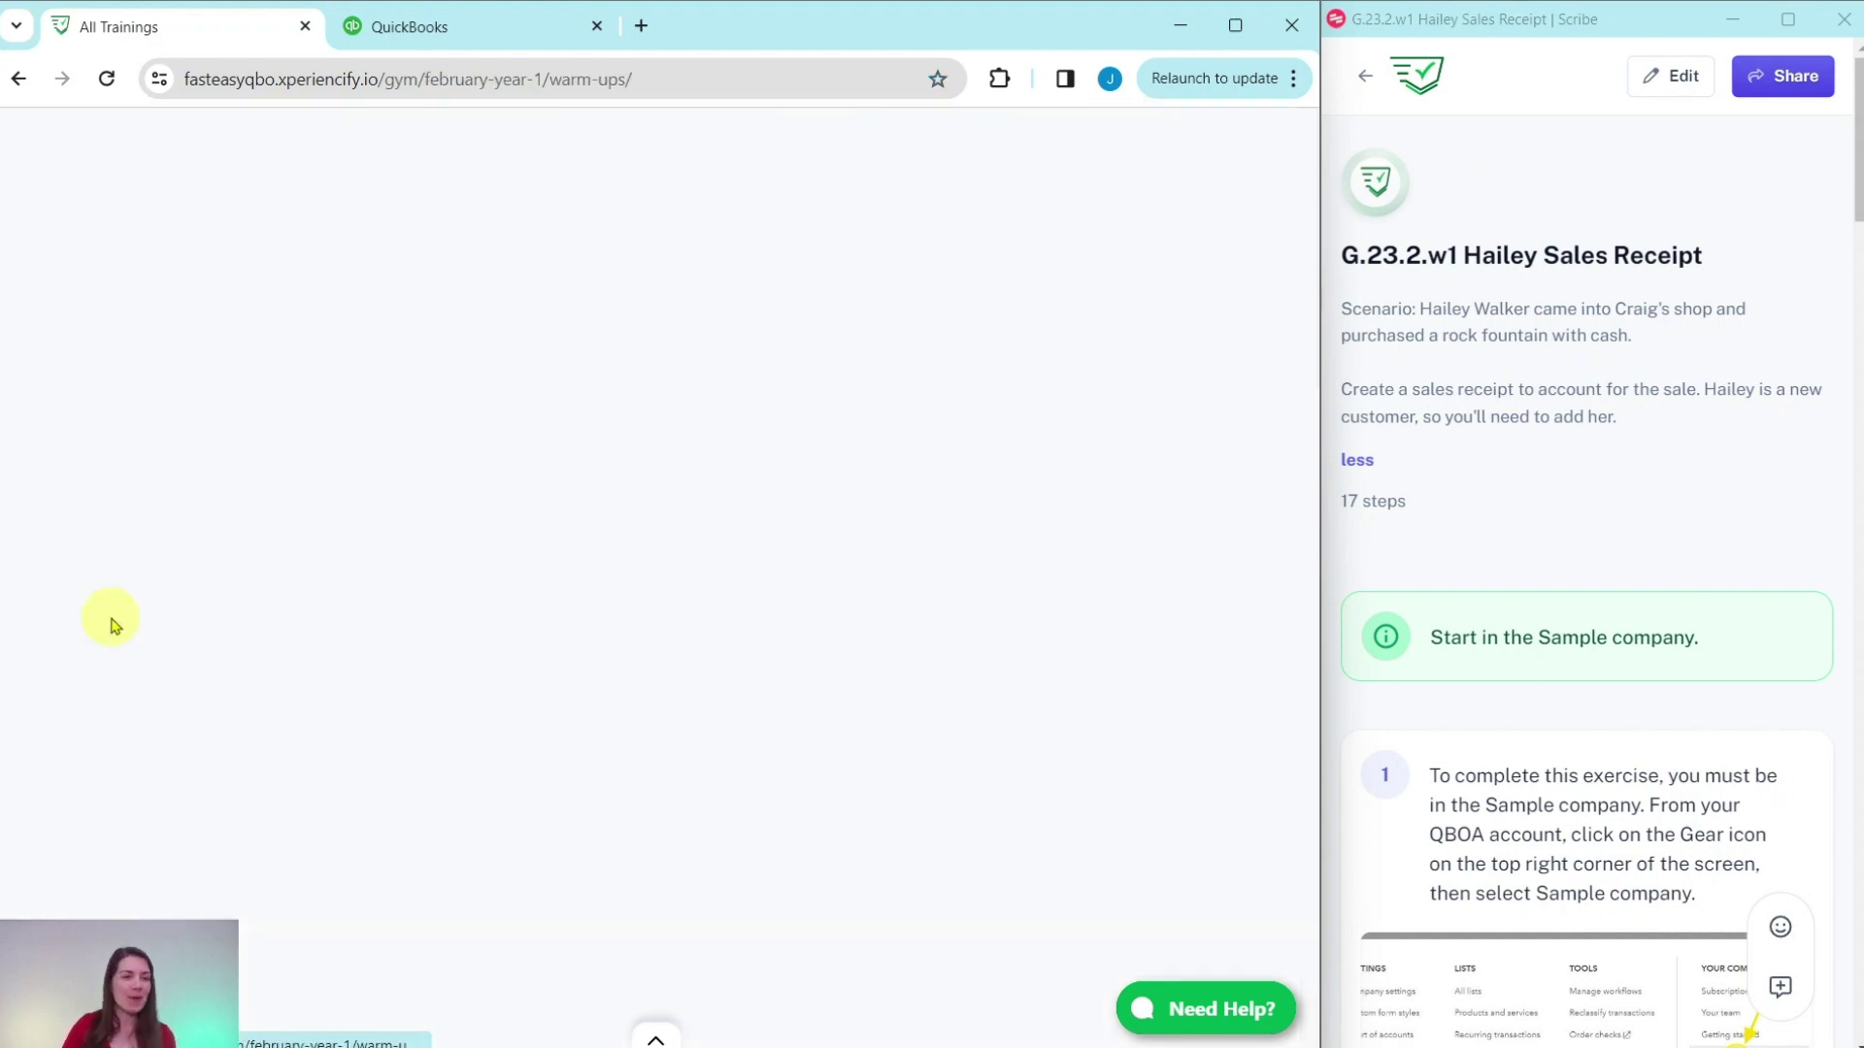
pyautogui.scroll(-1, 302, 552)
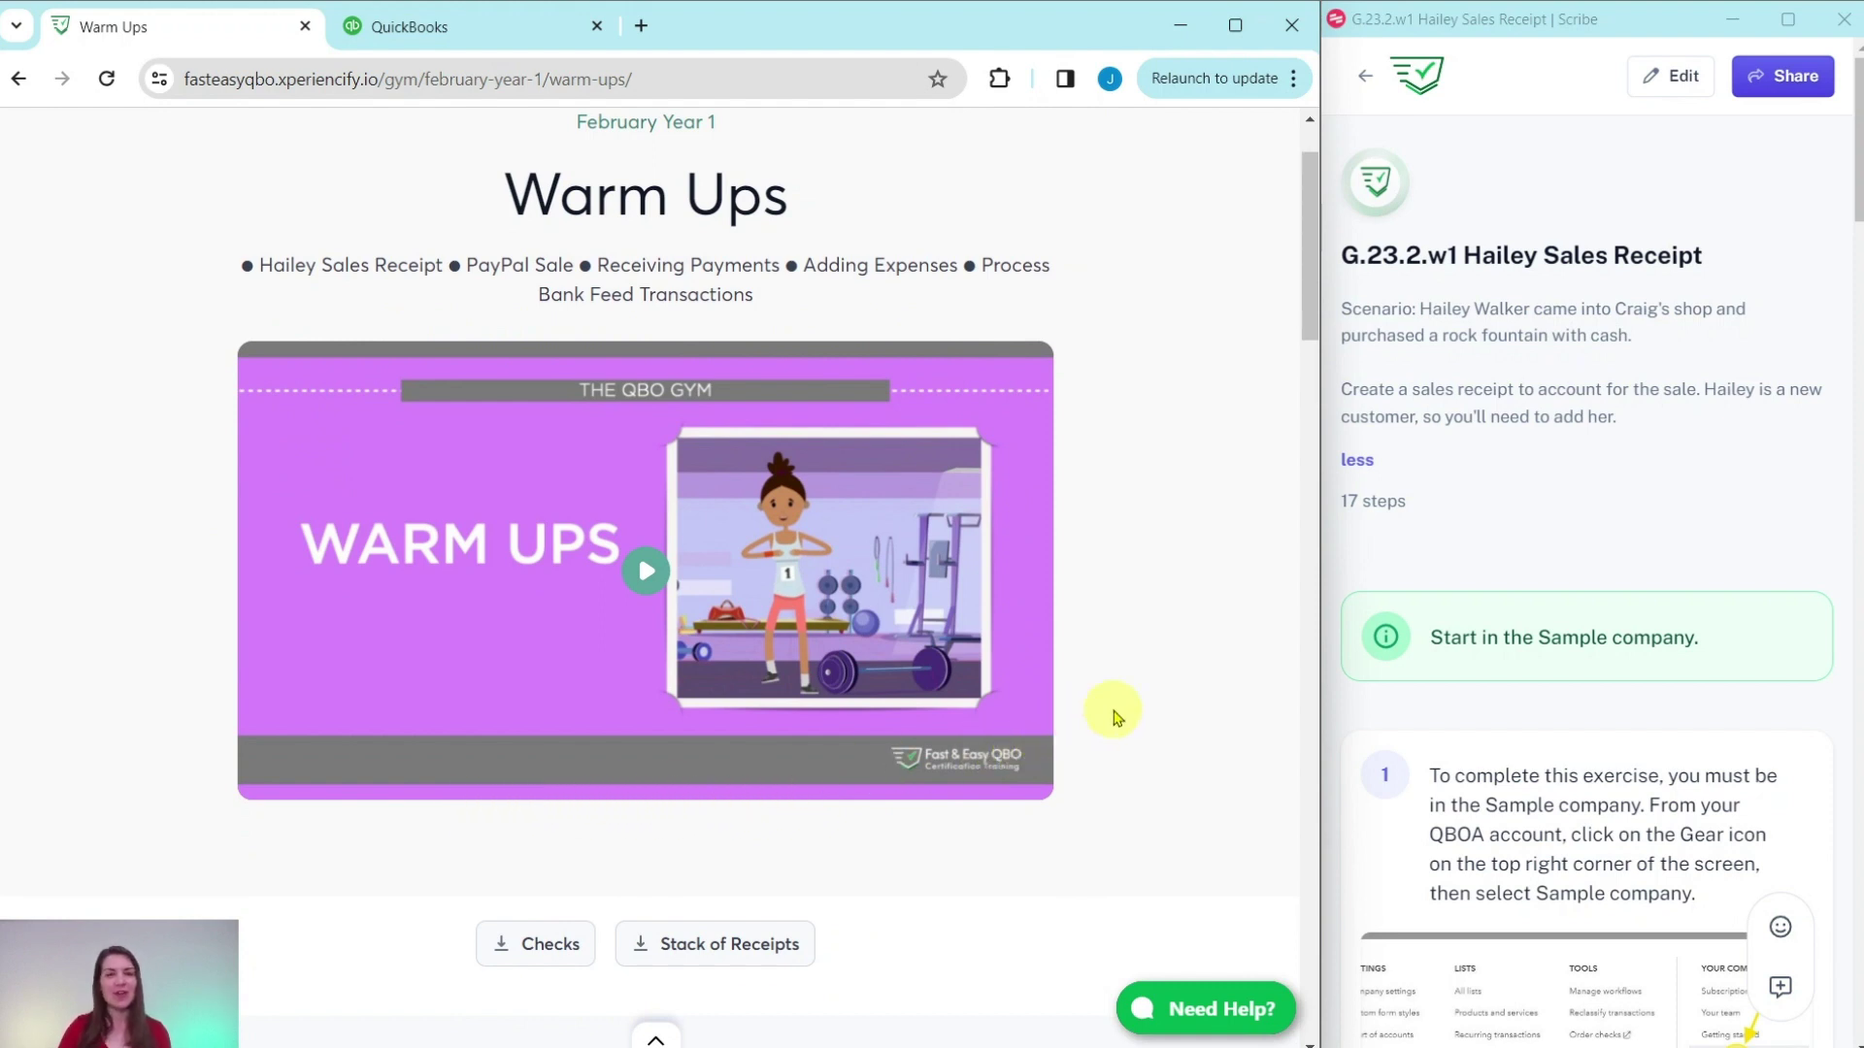
pyautogui.scroll(-10, 1127, 703)
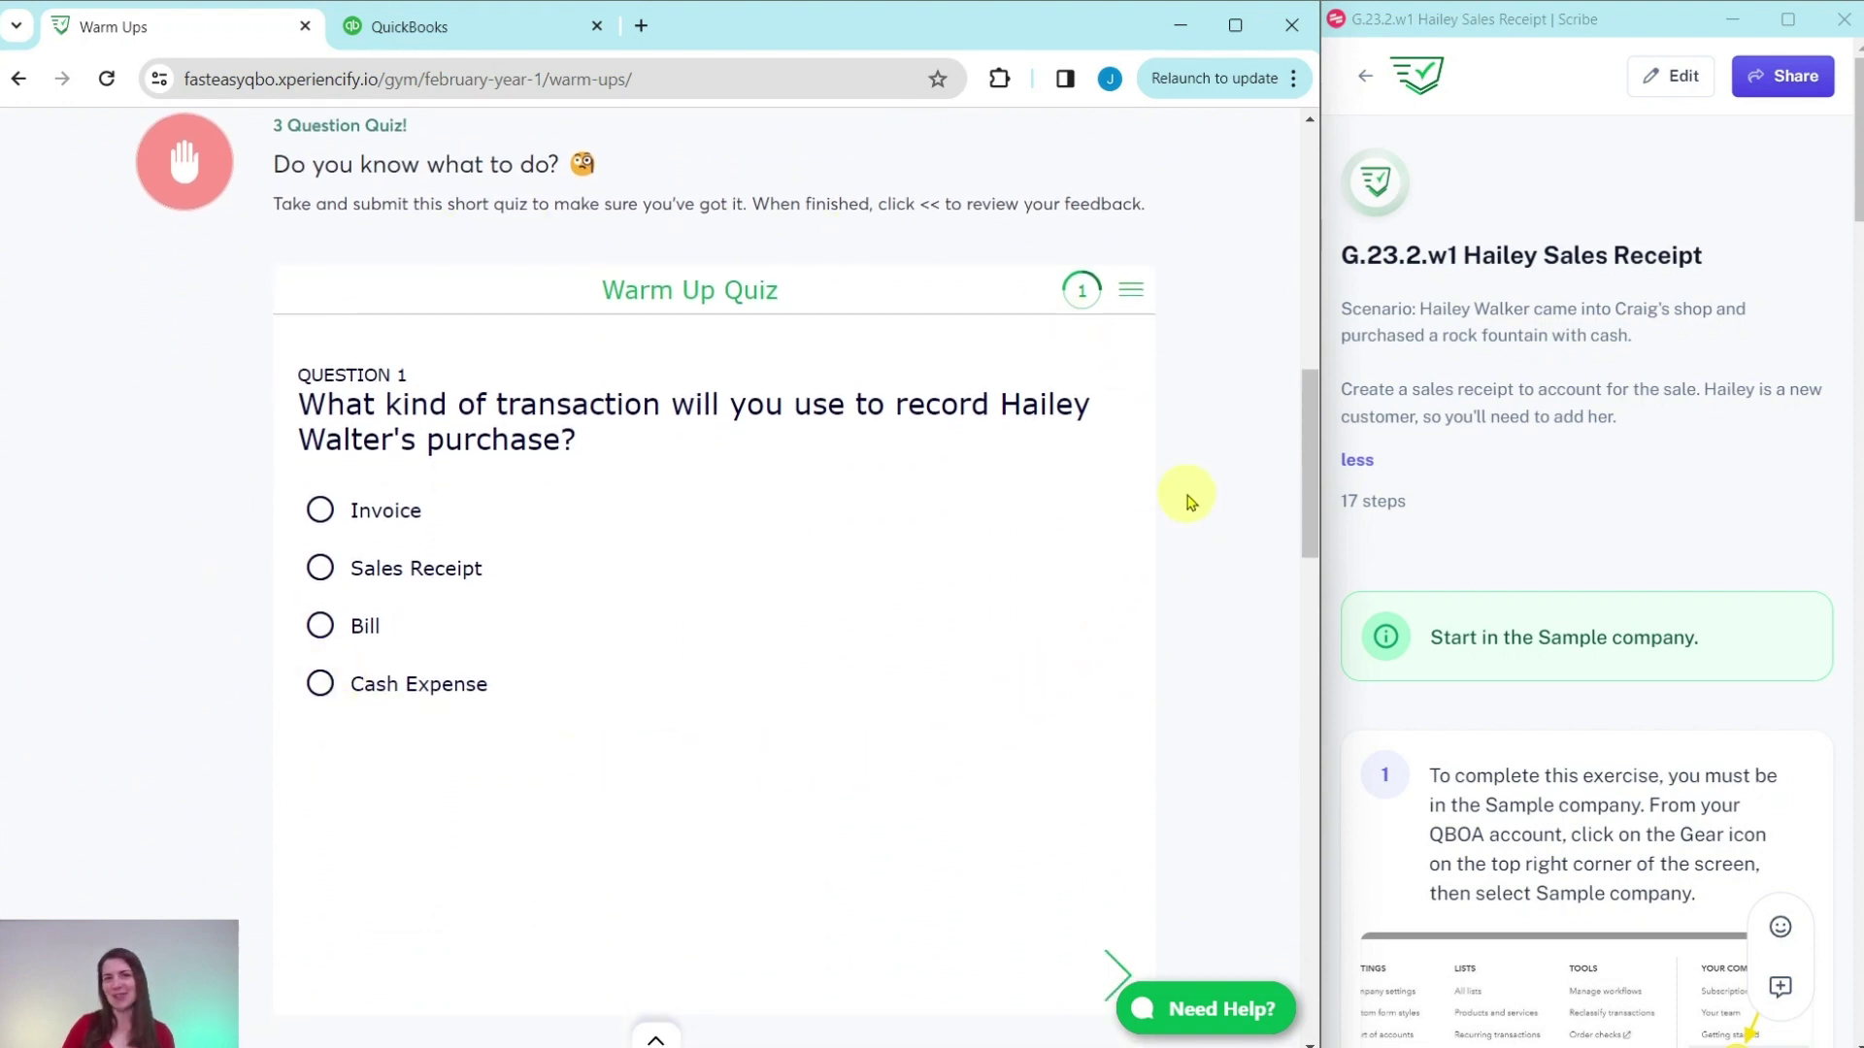
pyautogui.scroll(-7, 1194, 479)
pyautogui.scroll(-4, 1199, 485)
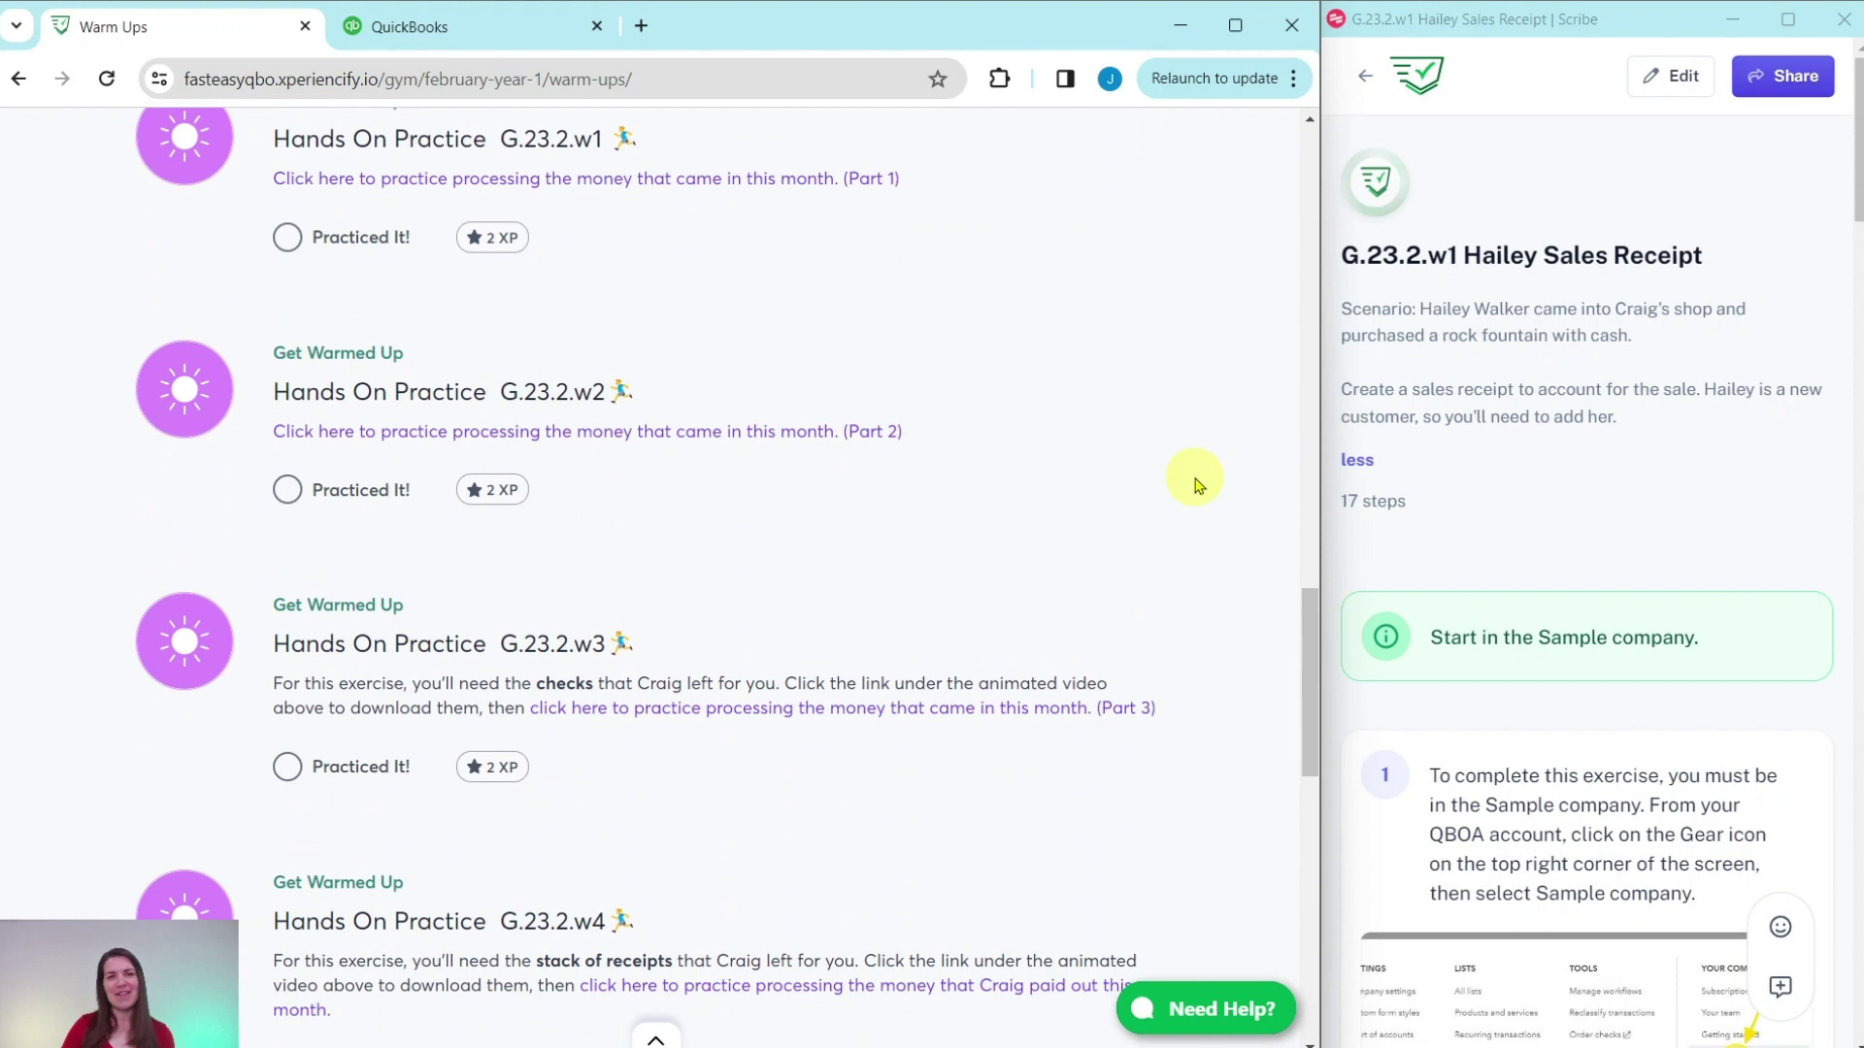
pyautogui.scroll(-8, 938, 659)
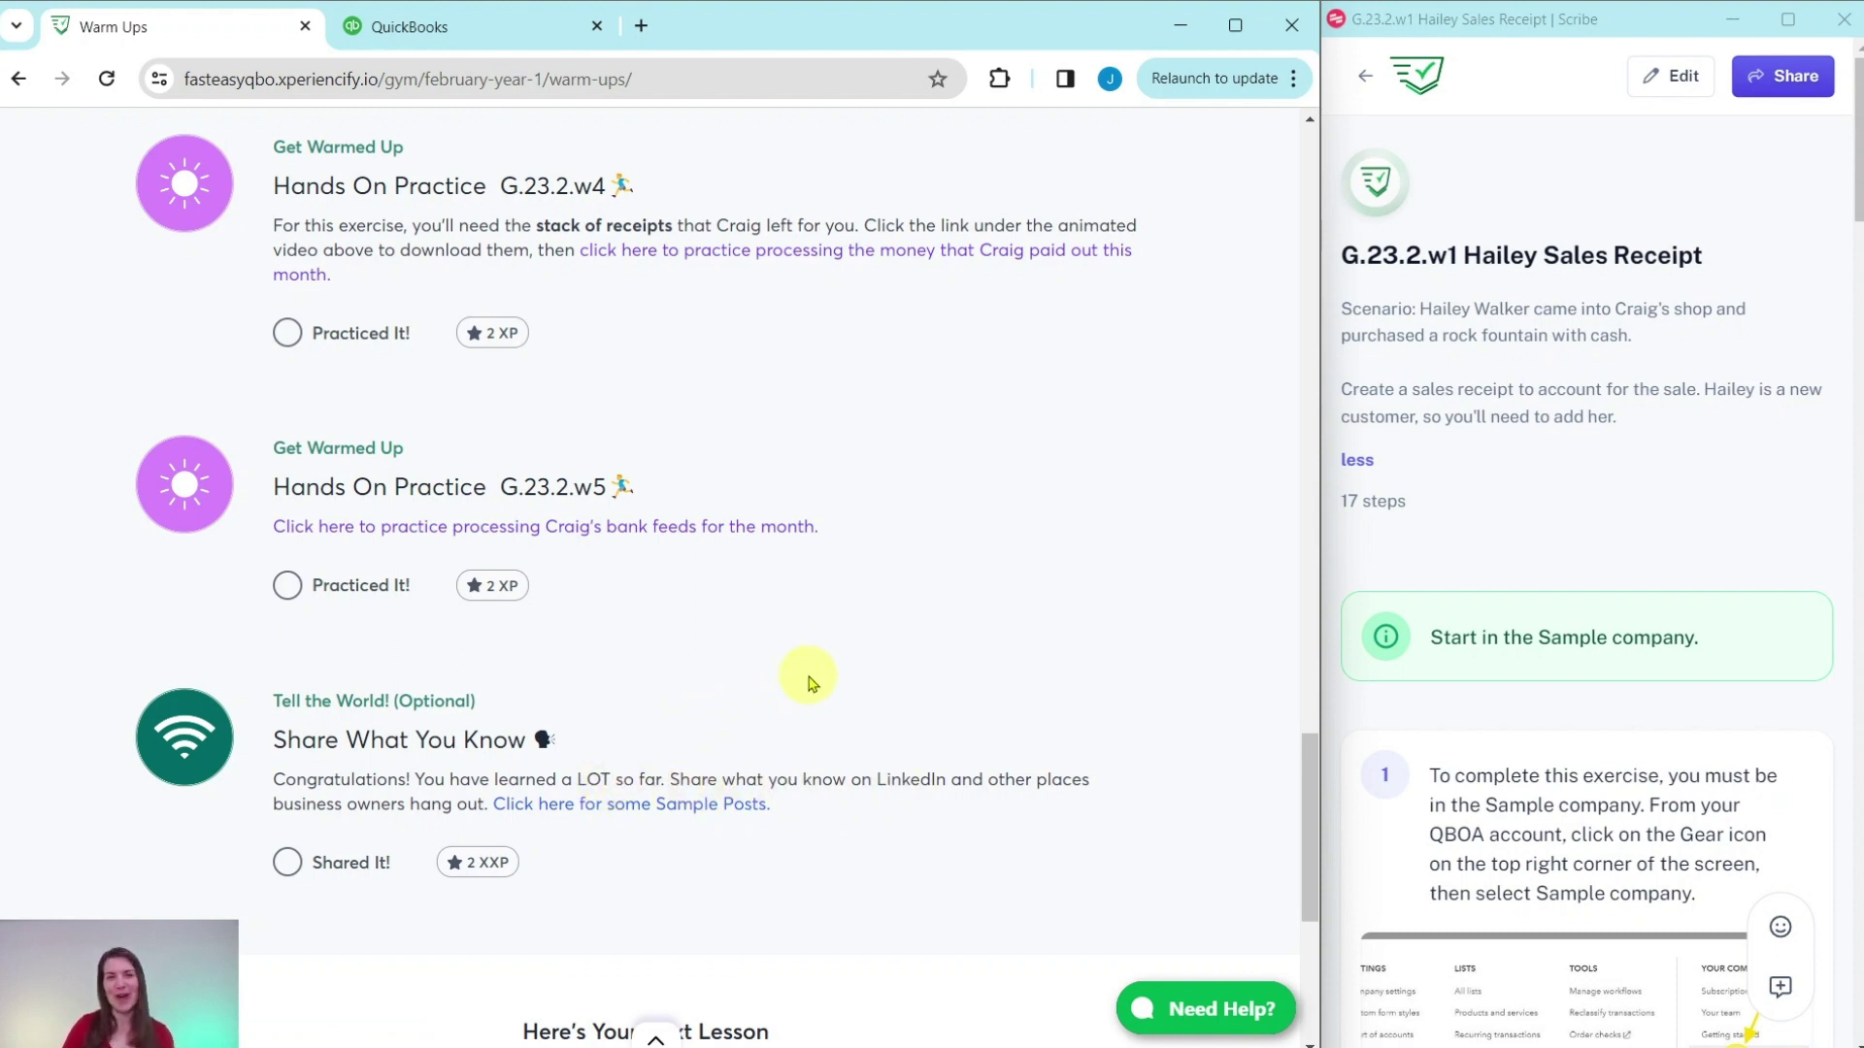
# Review the G.23.2.w1 sales receipt guide, then switch to the QuickBooks sample company
pyautogui.scroll(10, 808, 683)
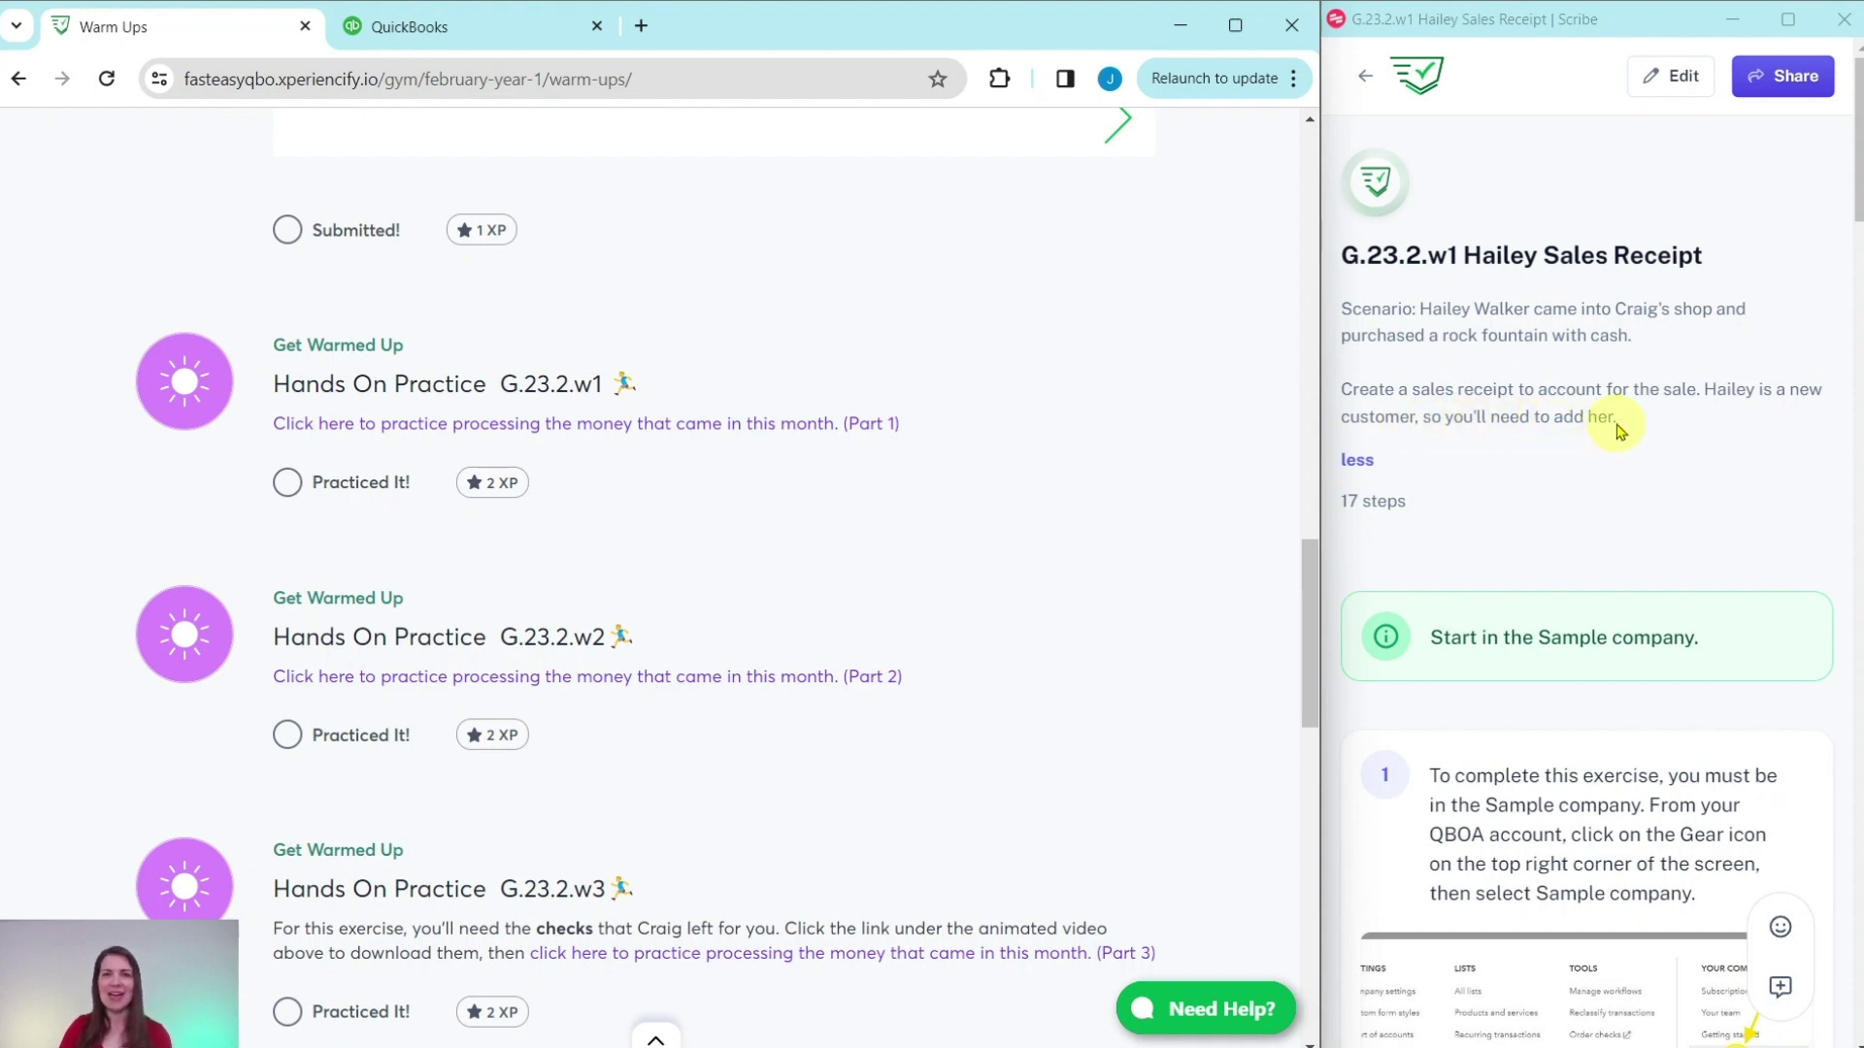
pyautogui.scroll(-4, 1630, 443)
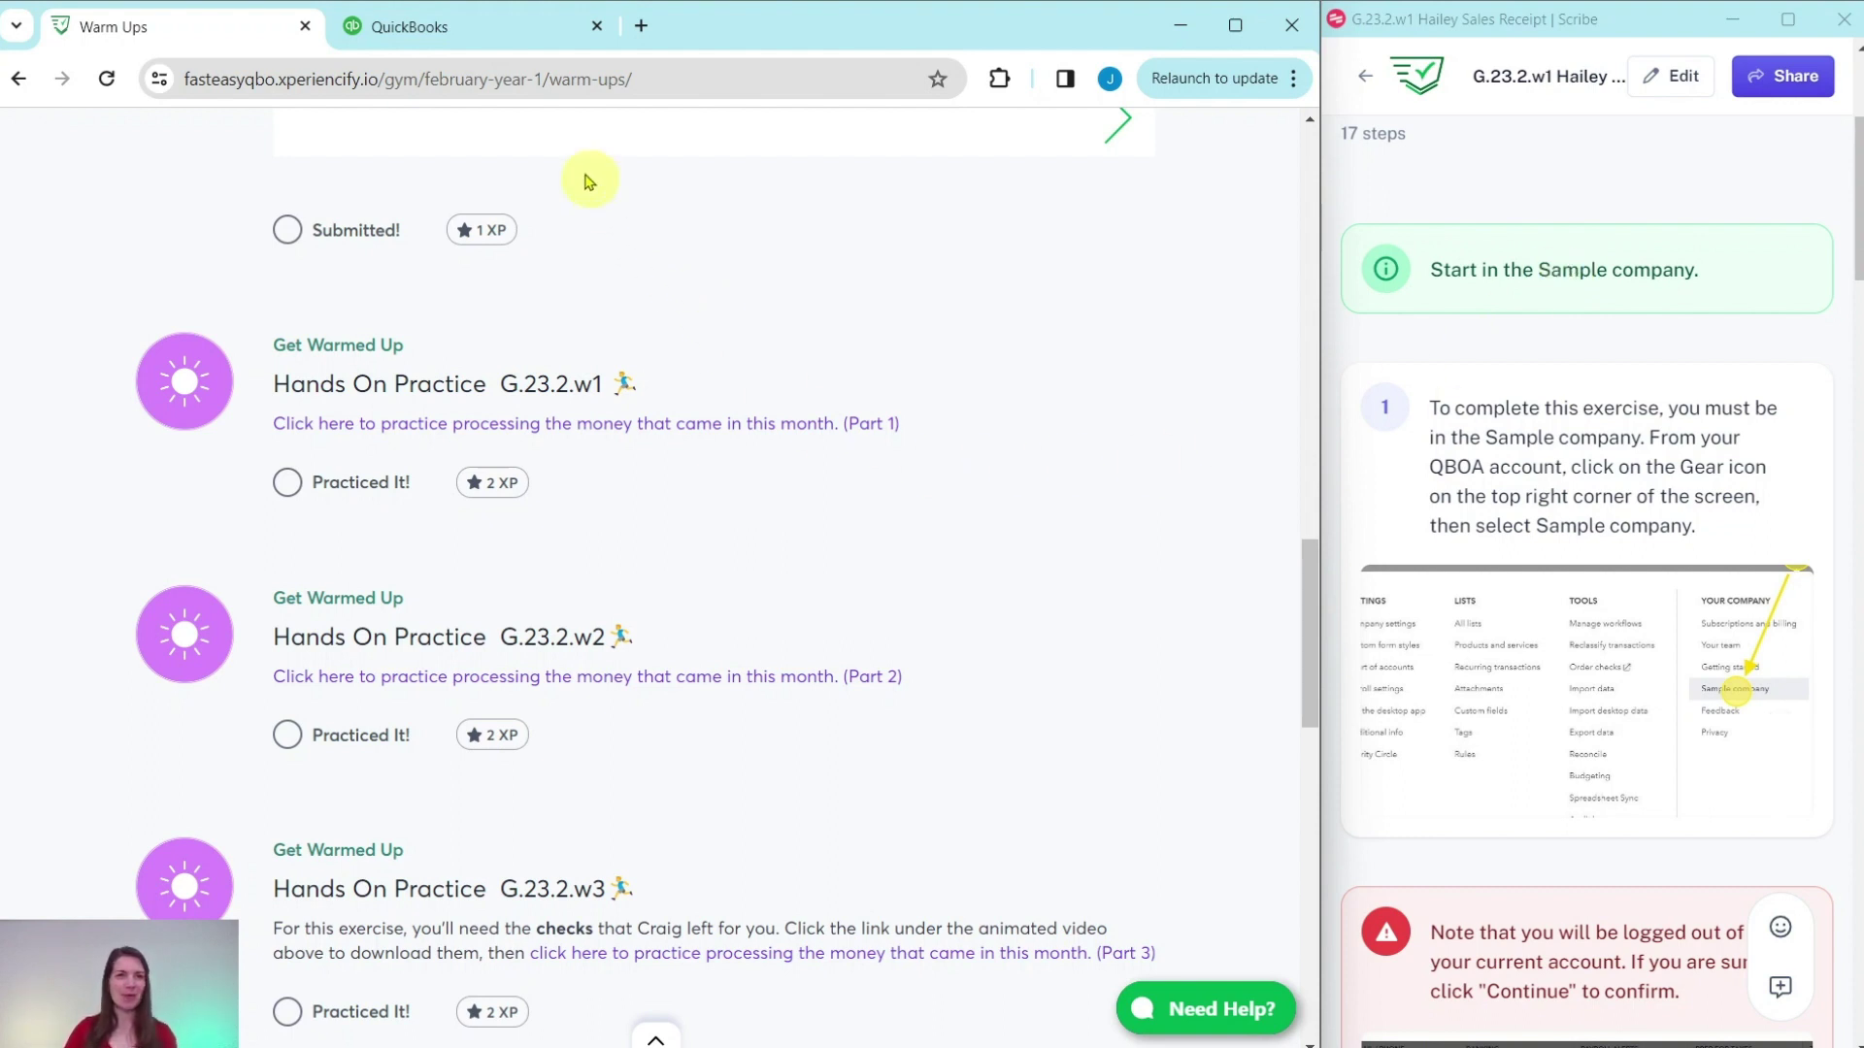
pyautogui.click(458, 37)
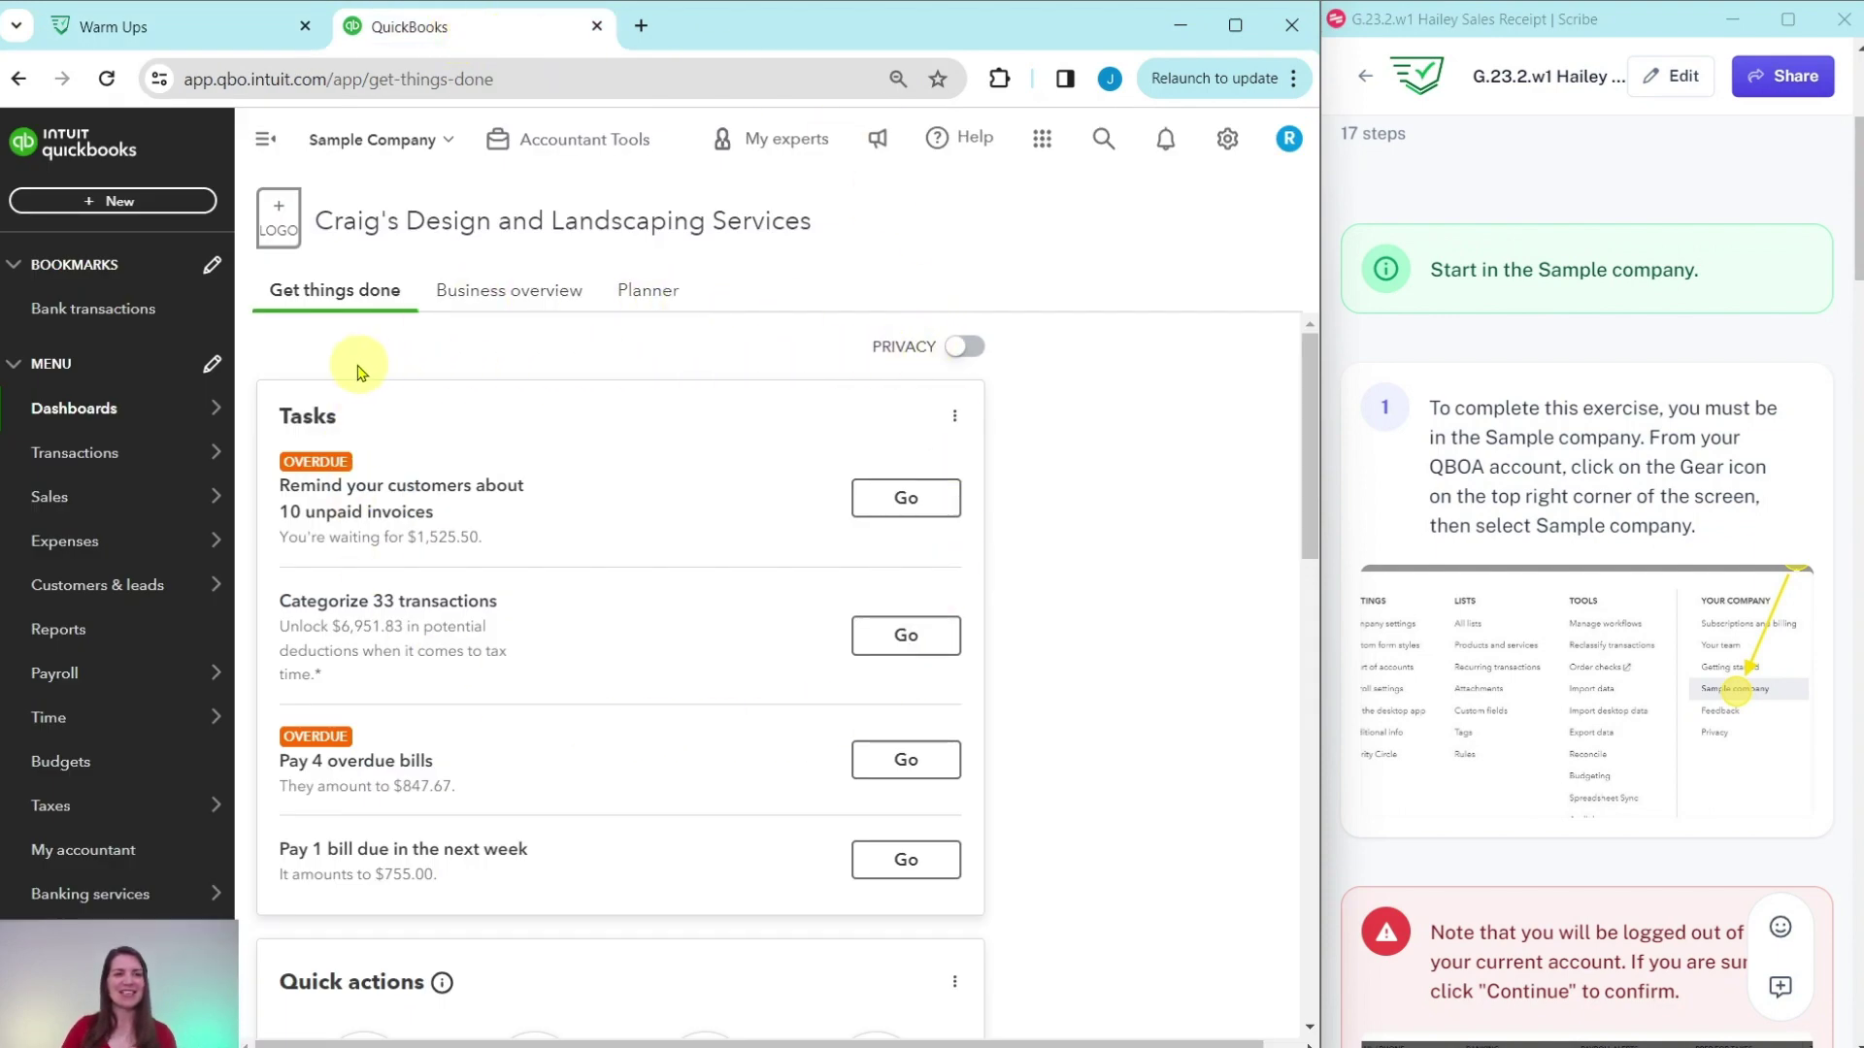
pyautogui.scroll(-10, 1560, 529)
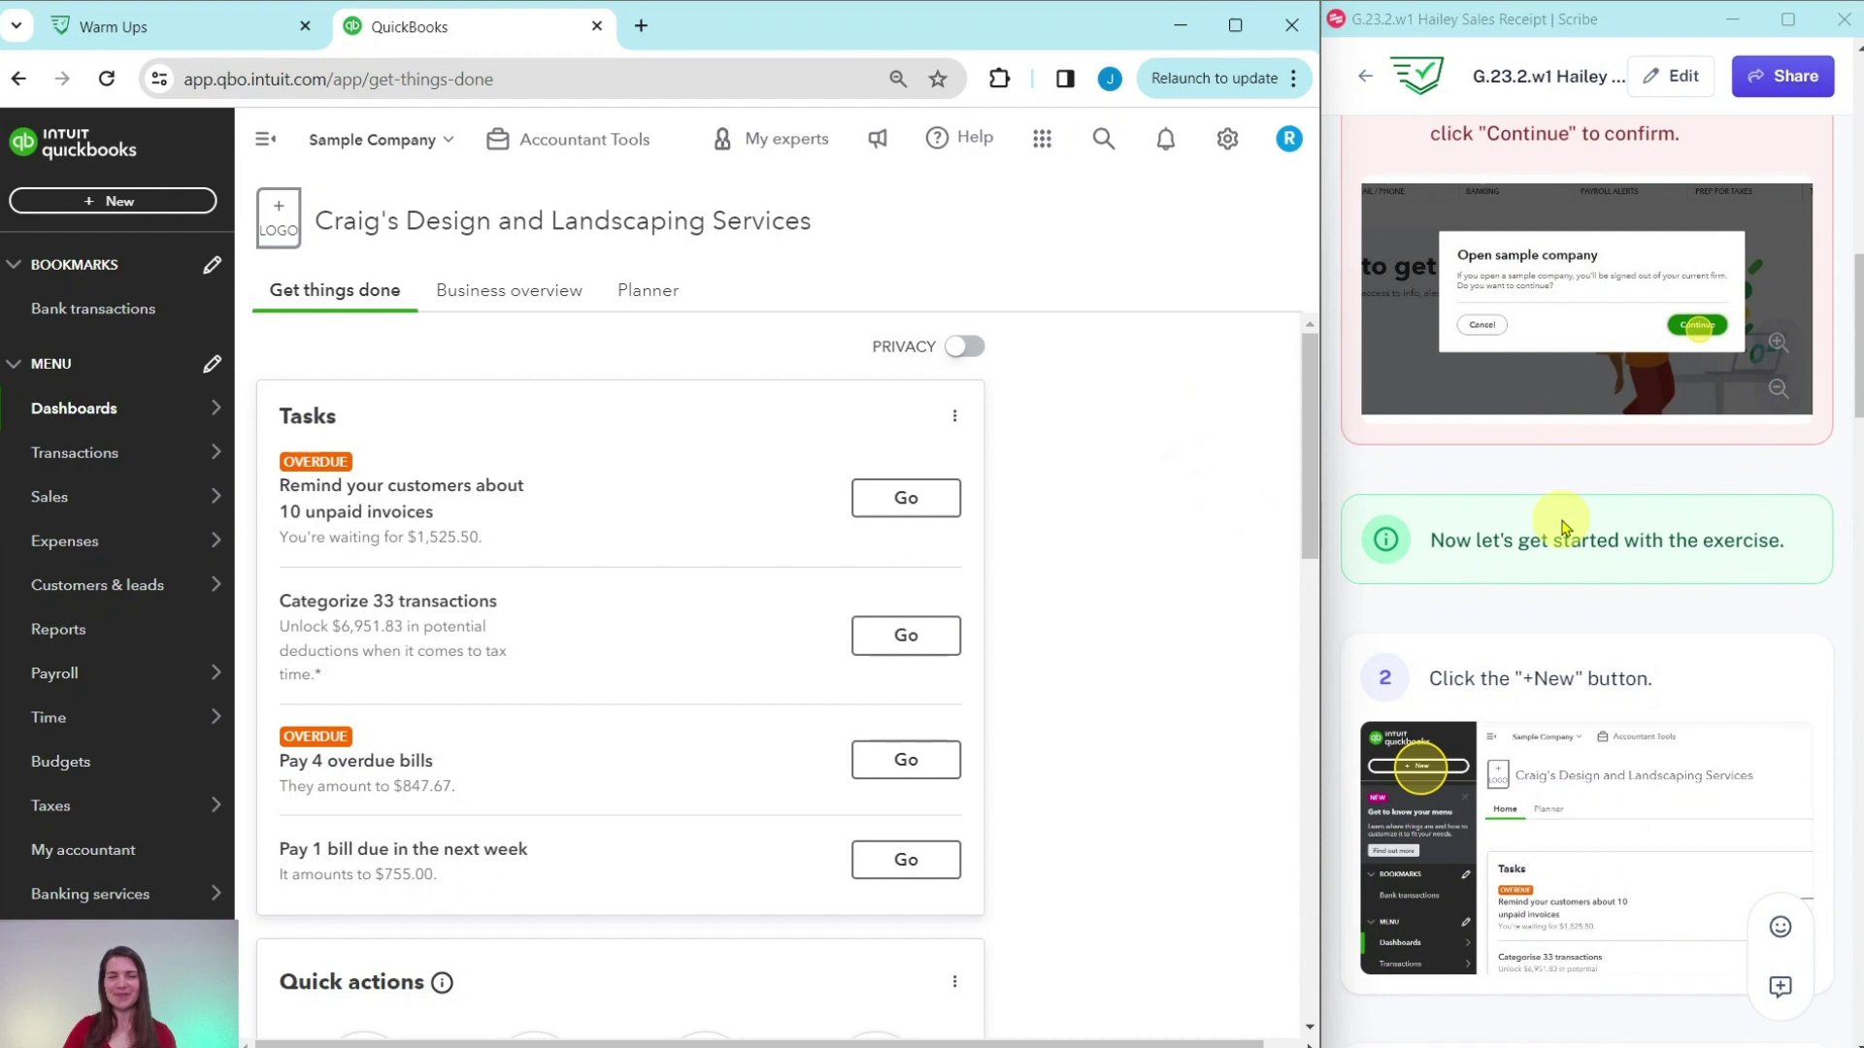
pyautogui.scroll(-1, 1560, 529)
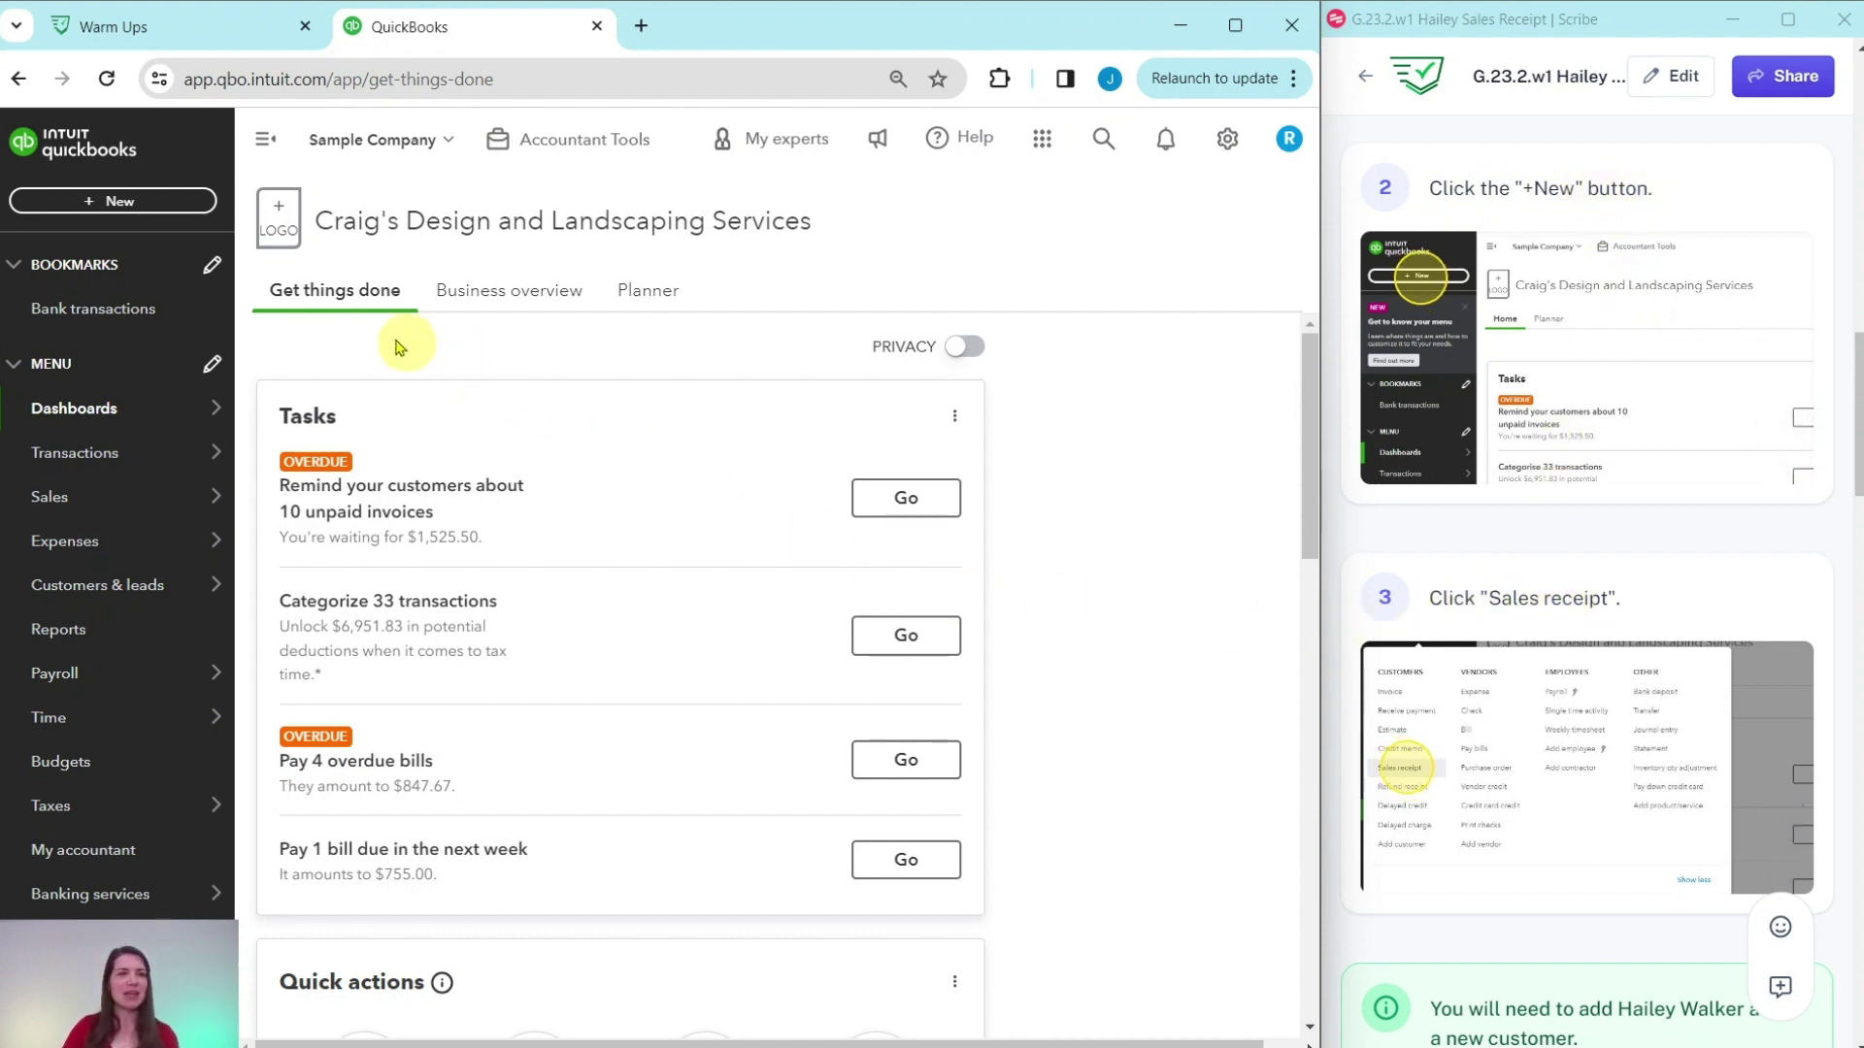
# Start a new sales receipt from the +New menu under Customers
pyautogui.click(122, 211)
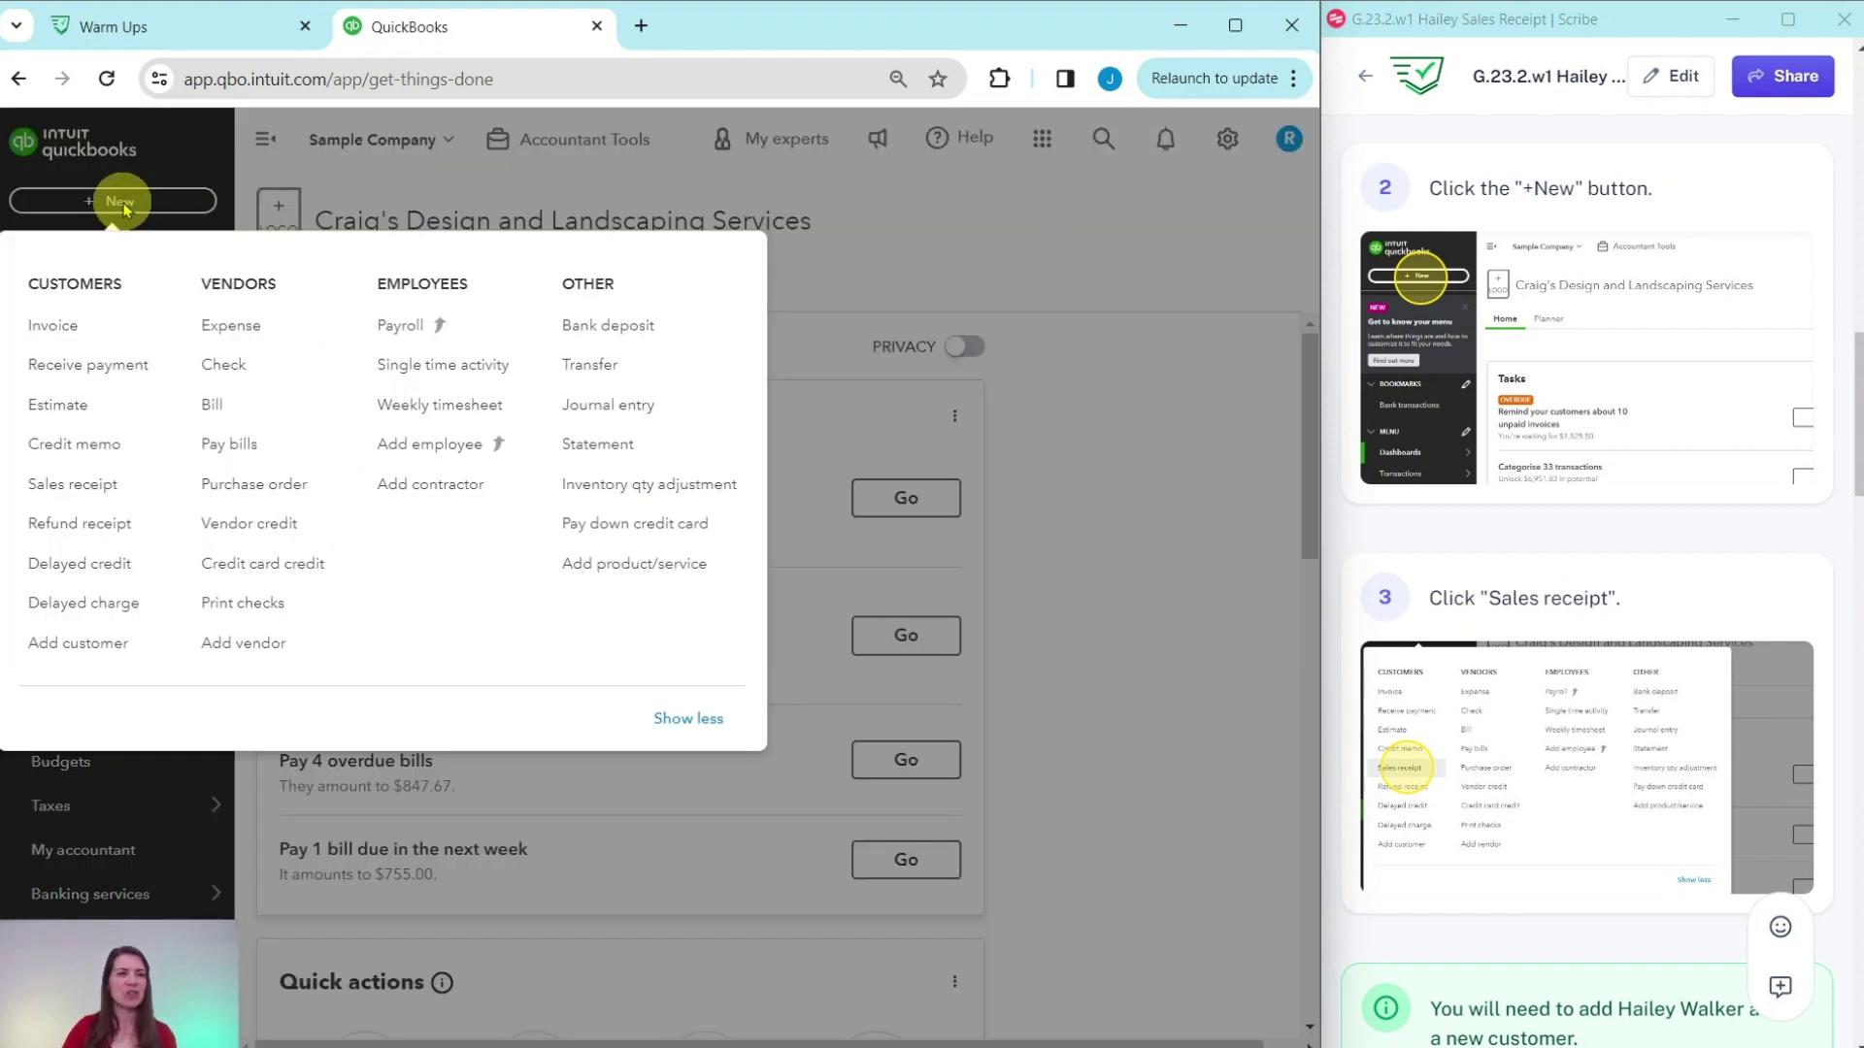
pyautogui.click(70, 484)
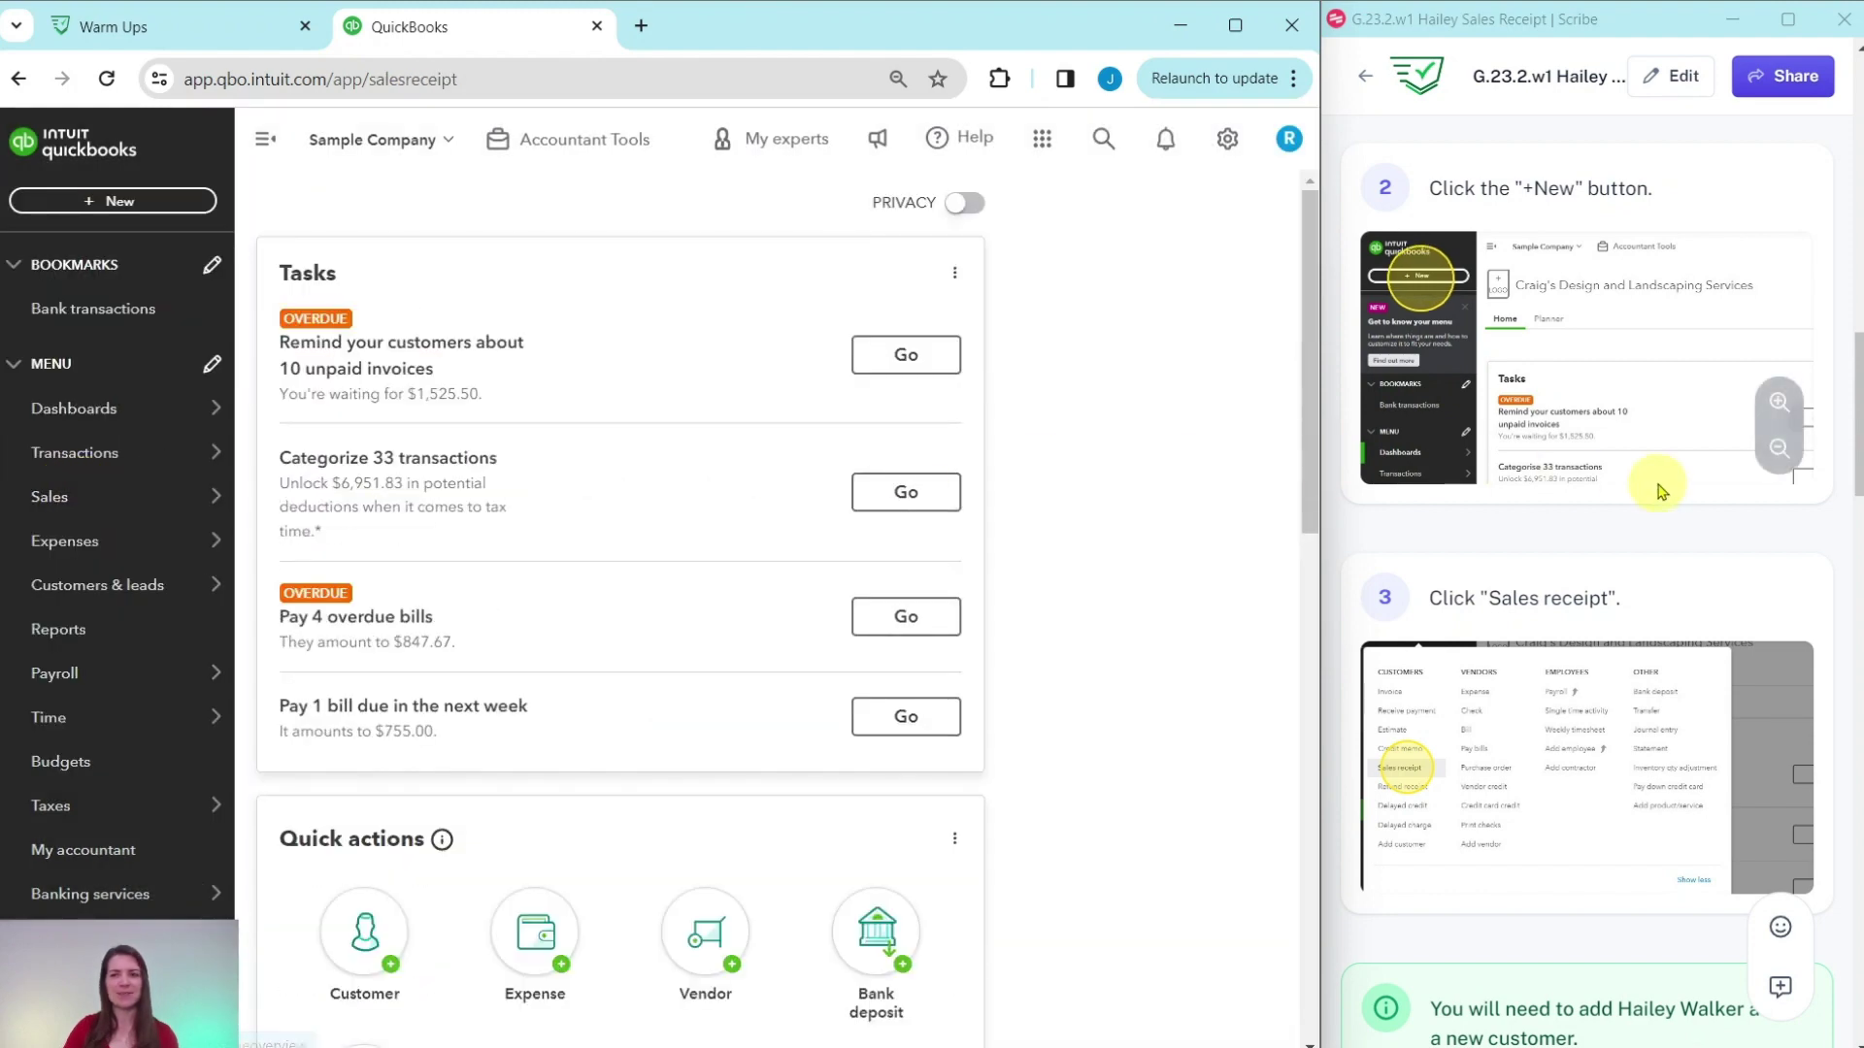
pyautogui.scroll(-7, 1655, 490)
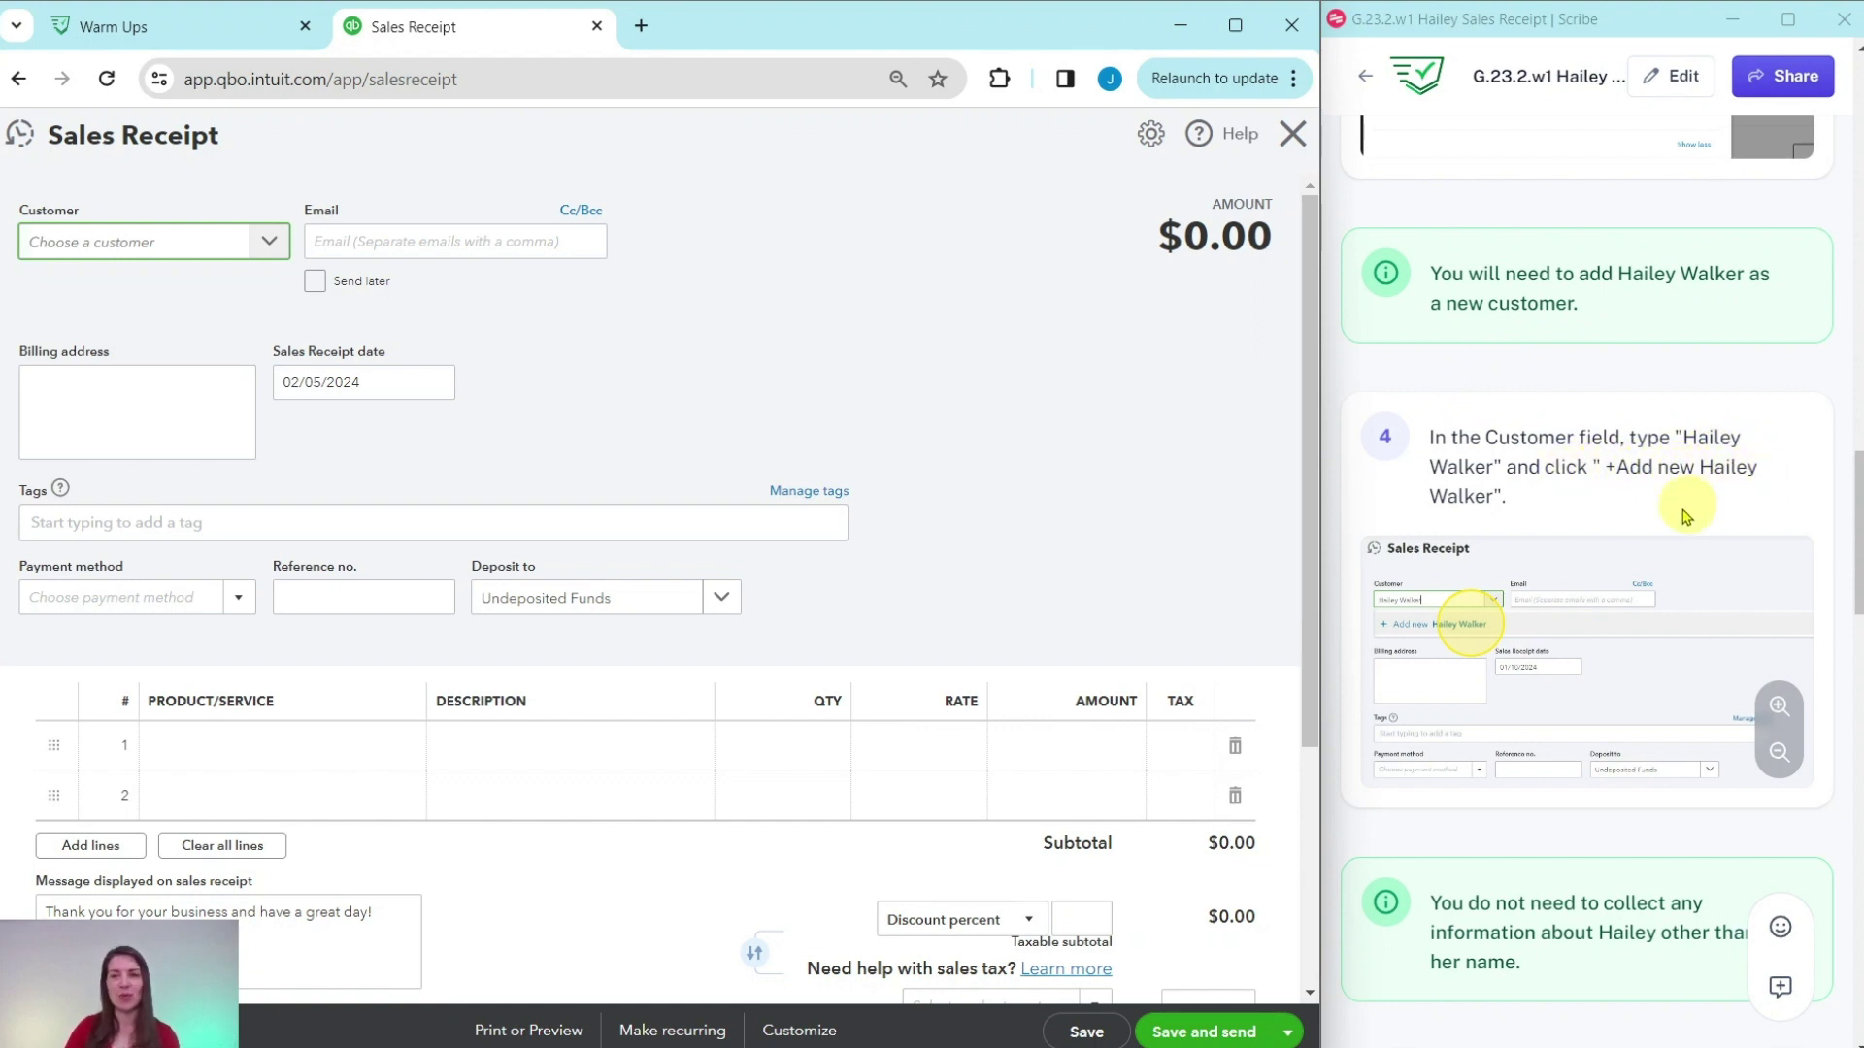
# Create a new customer from the Customer field by entering their name, and save them
pyautogui.click(148, 249)
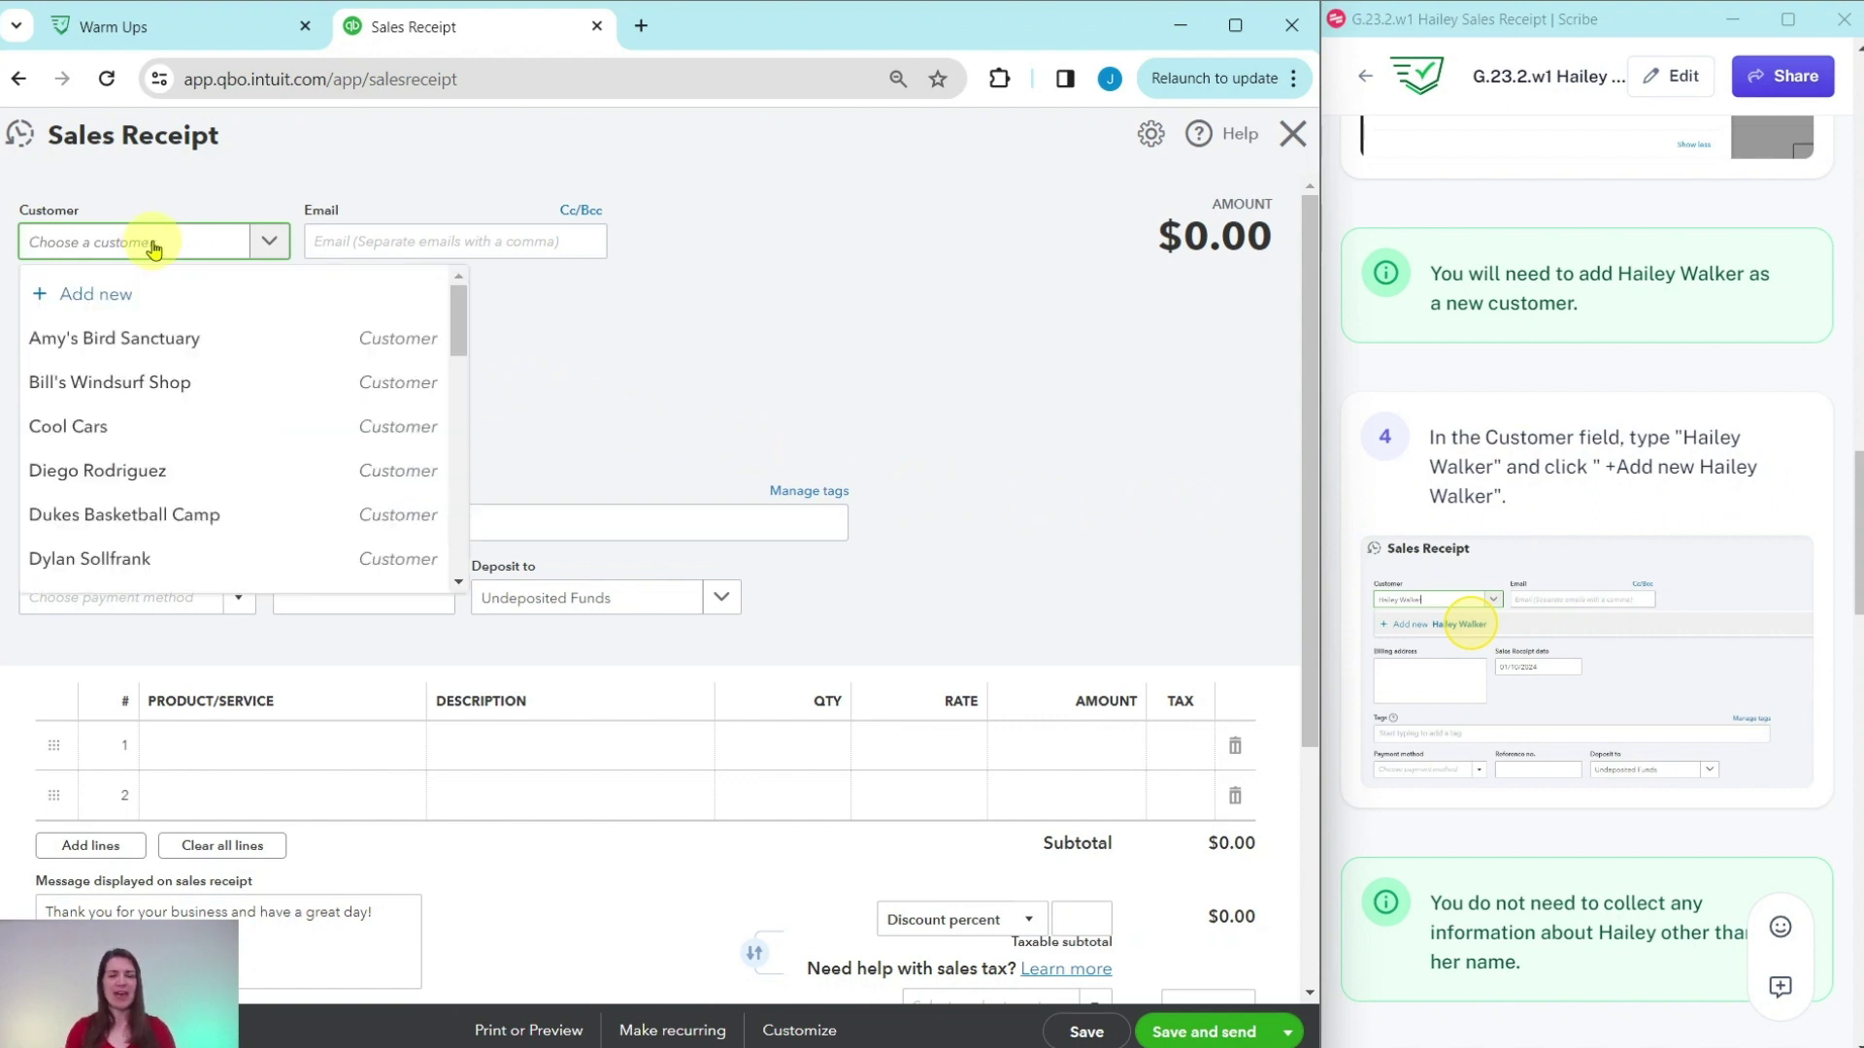
pyautogui.write('Hailey Walker')
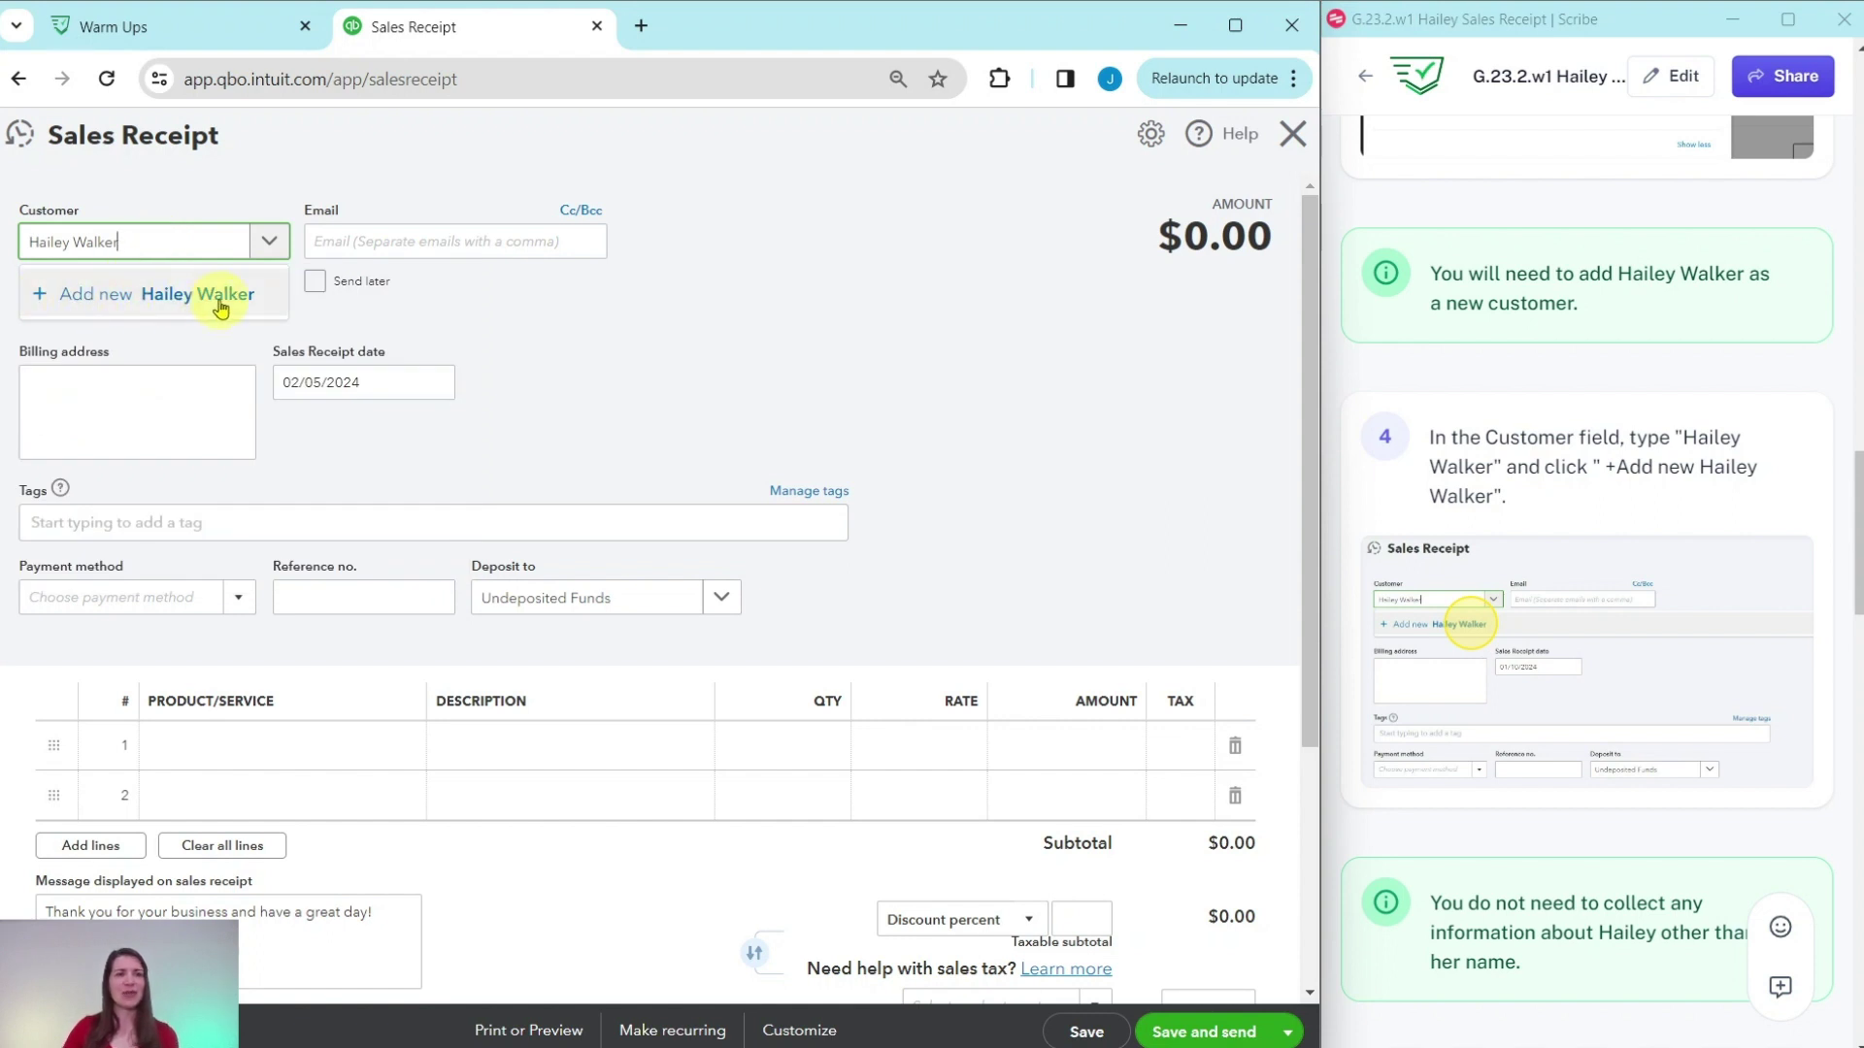
pyautogui.click(121, 309)
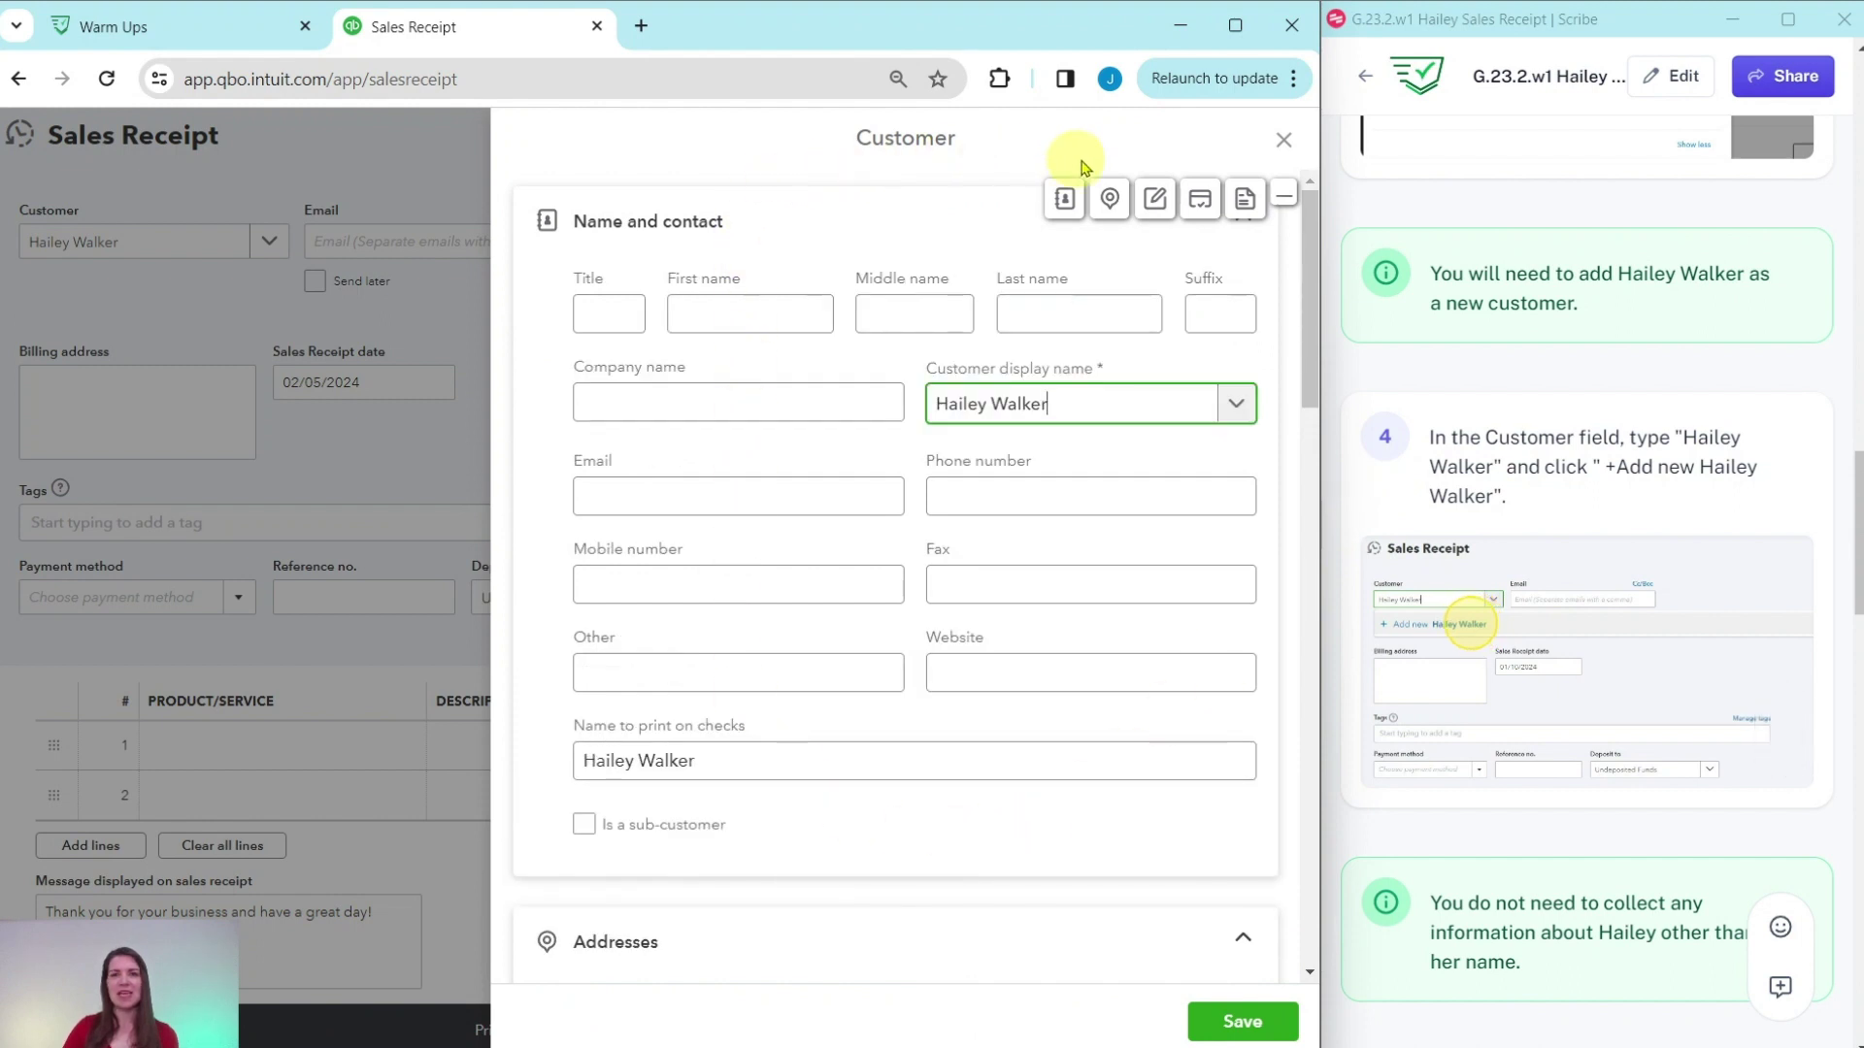
pyautogui.scroll(-2, 1486, 718)
pyautogui.scroll(-5, 1495, 679)
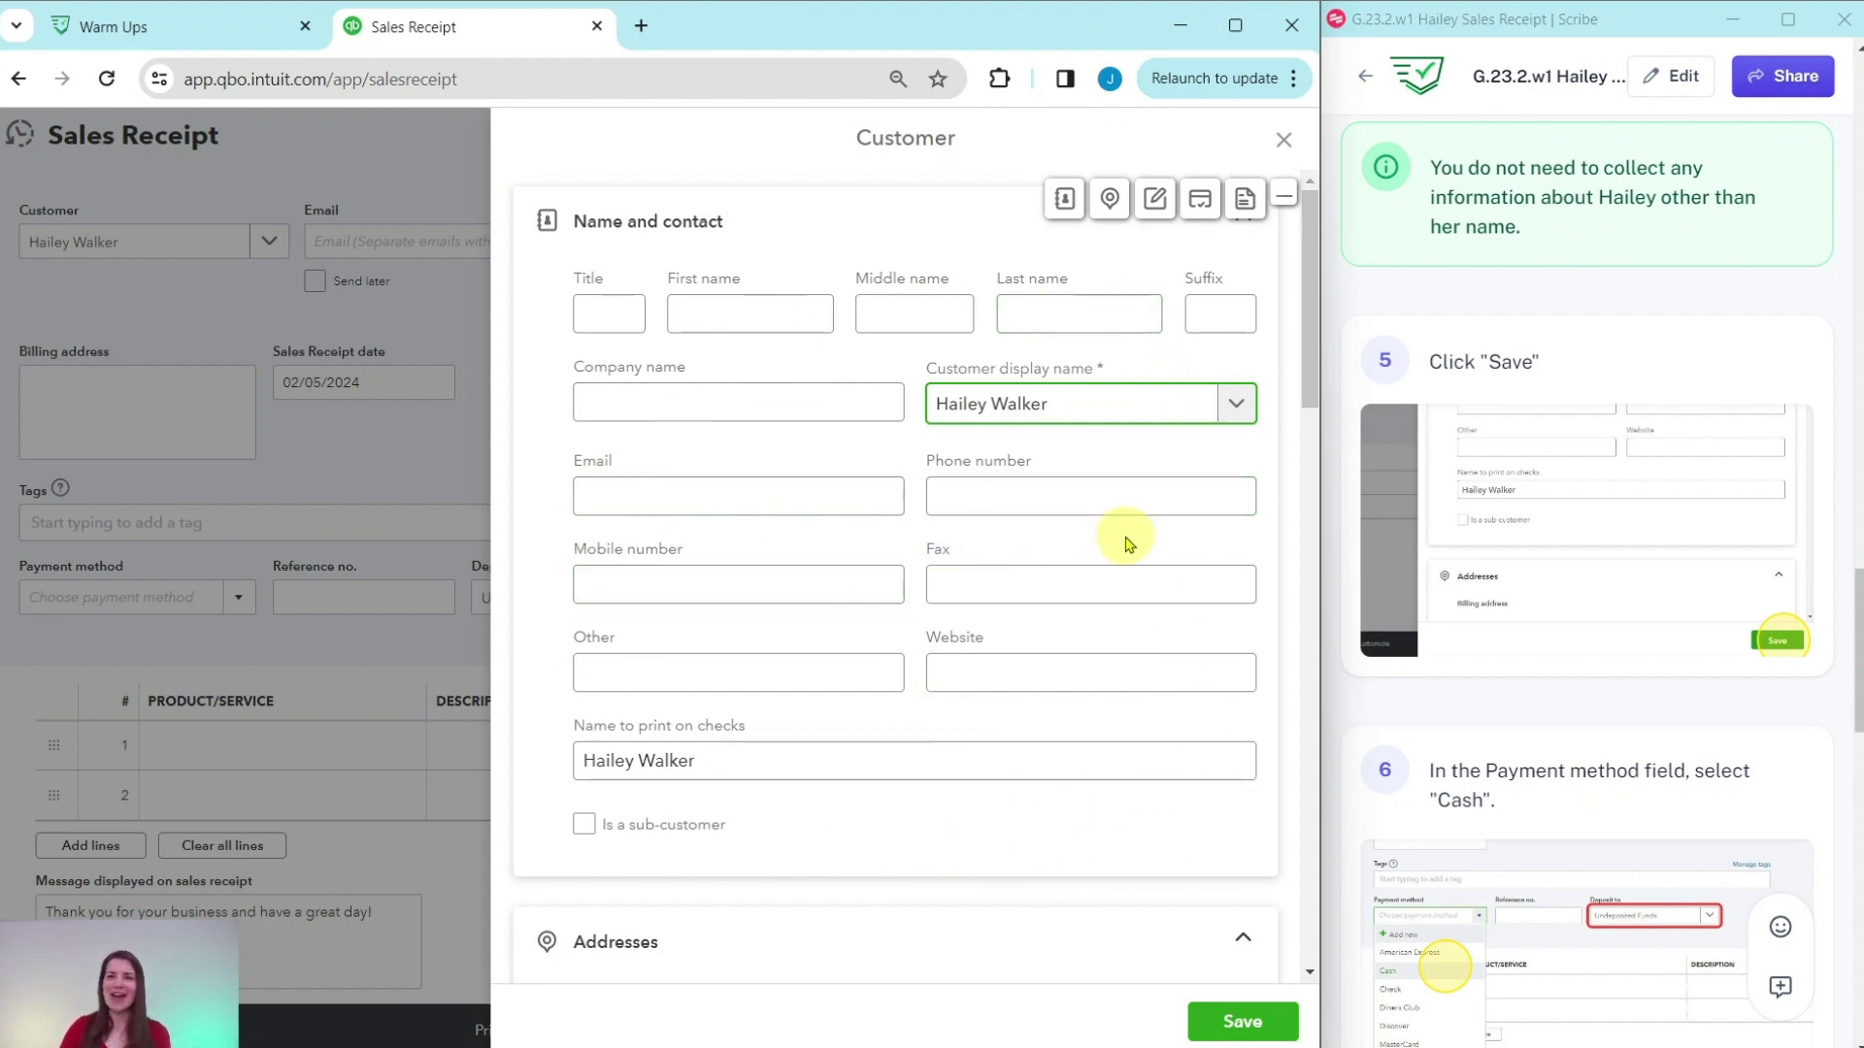
pyautogui.click(1250, 1028)
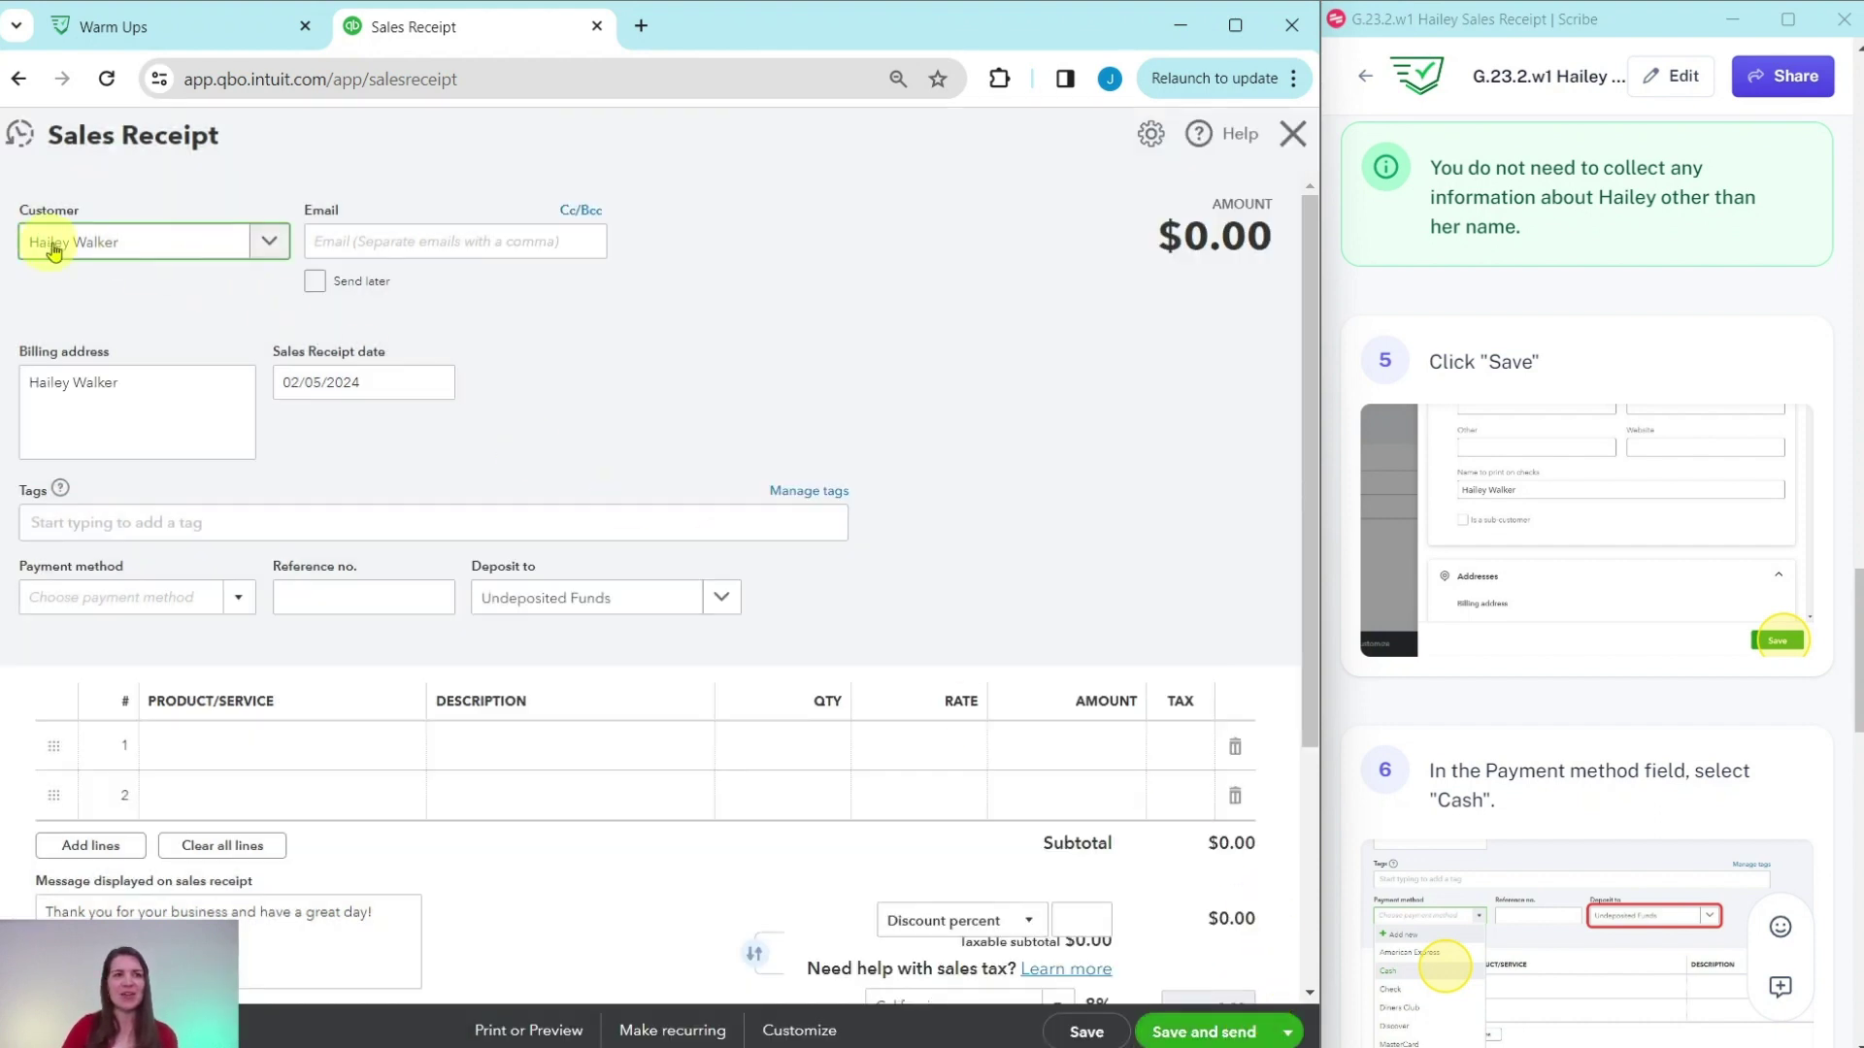
# Set the receipt's payment method to Cash
pyautogui.moveTo(1554, 418)
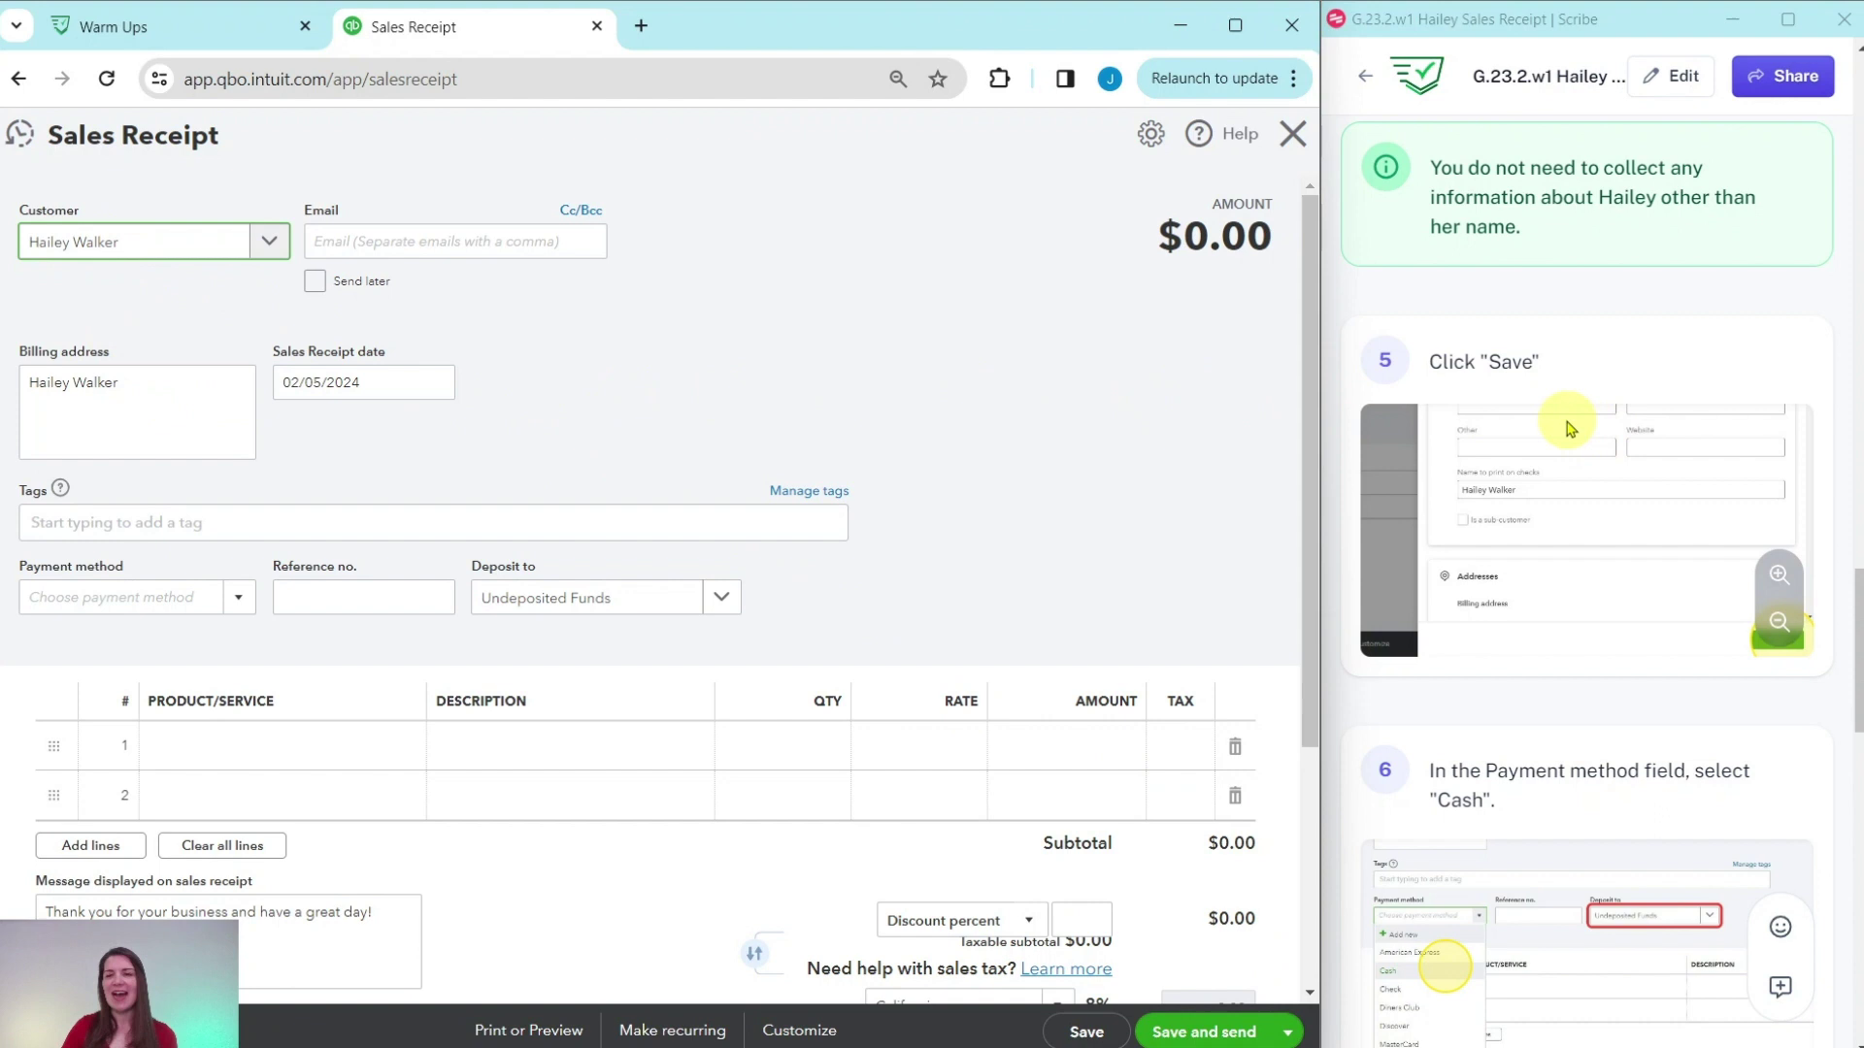
pyautogui.scroll(-6, 1570, 427)
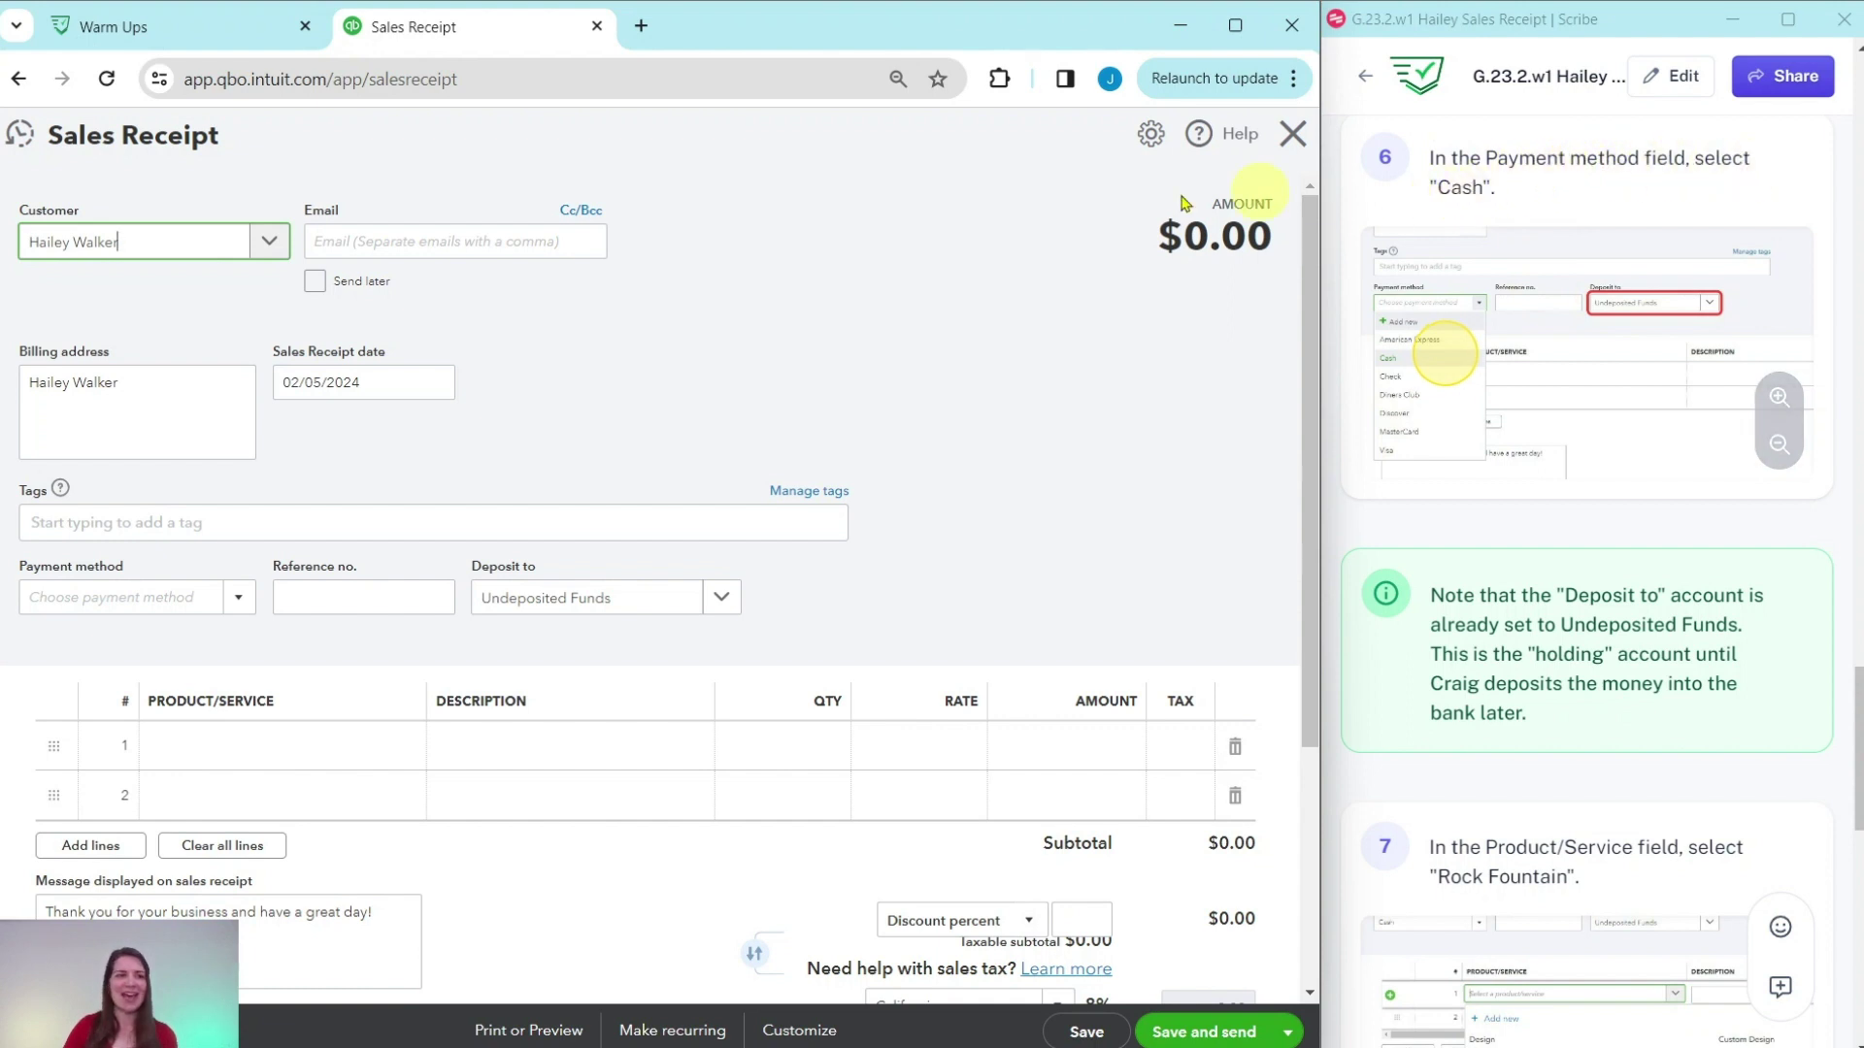
pyautogui.click(244, 610)
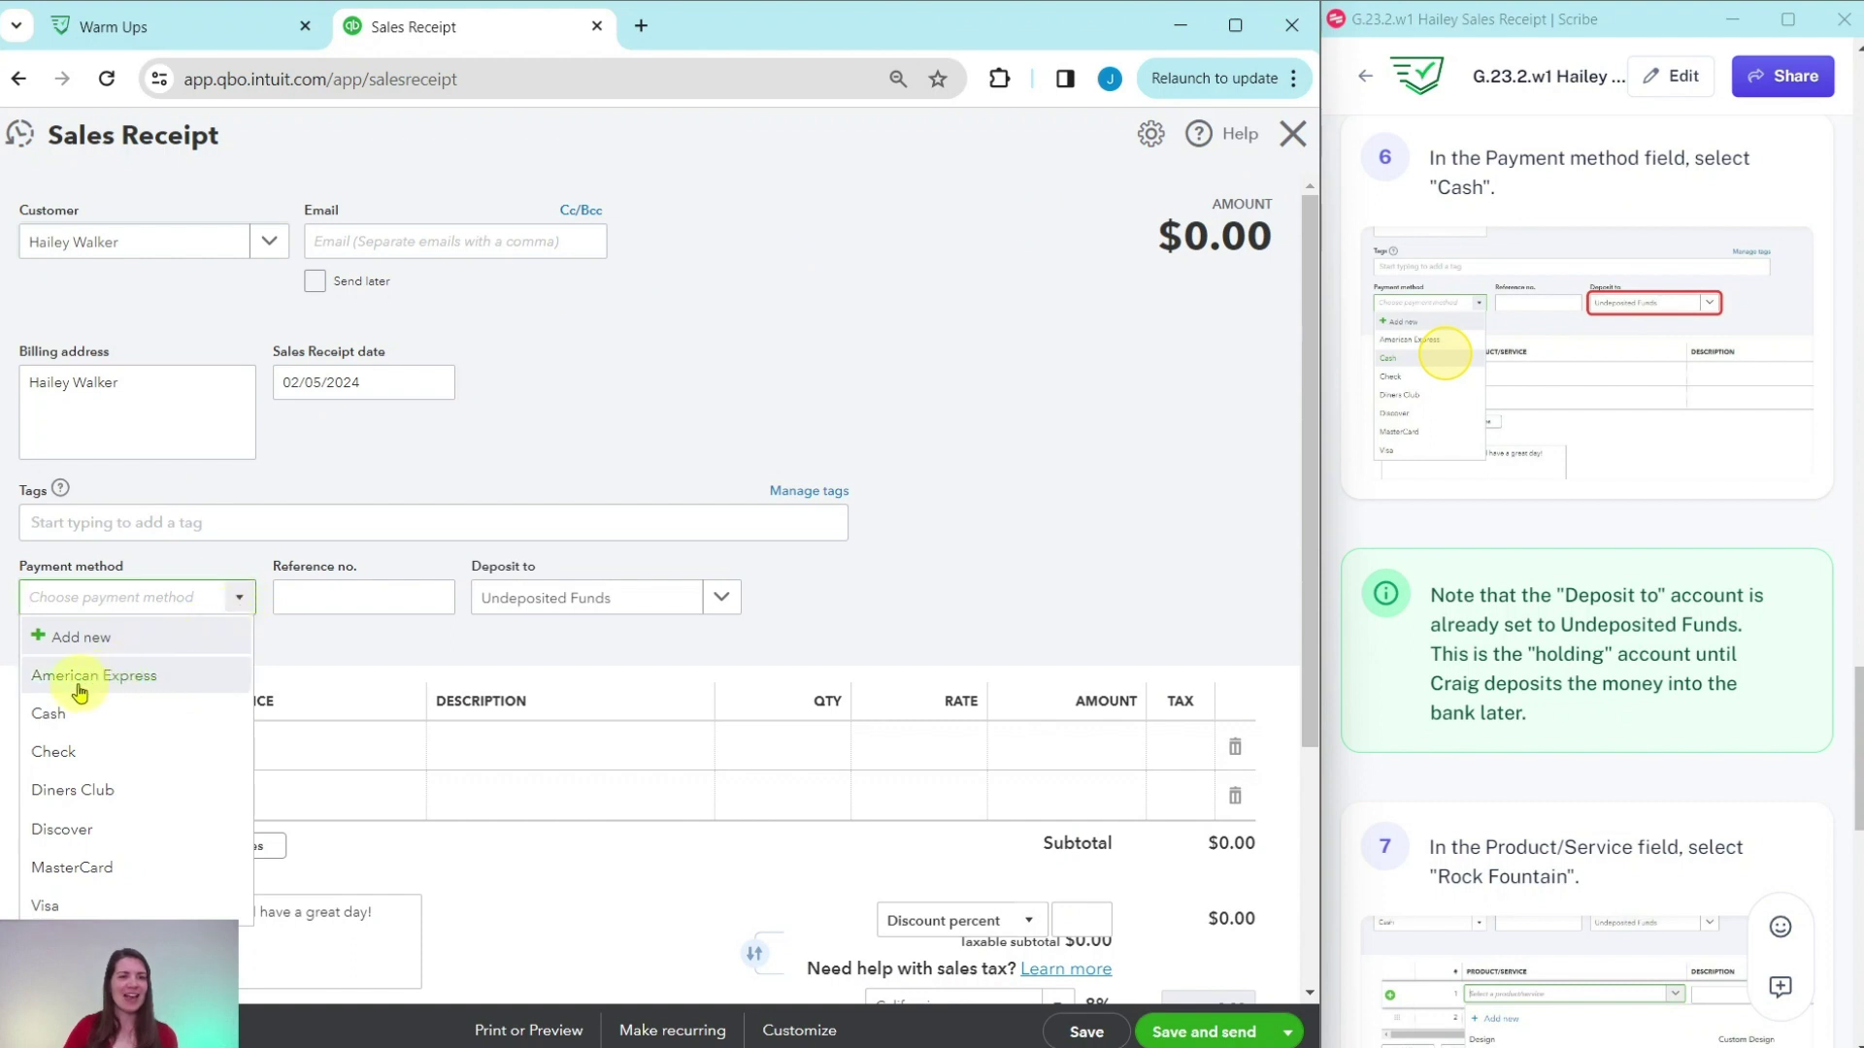
pyautogui.click(50, 719)
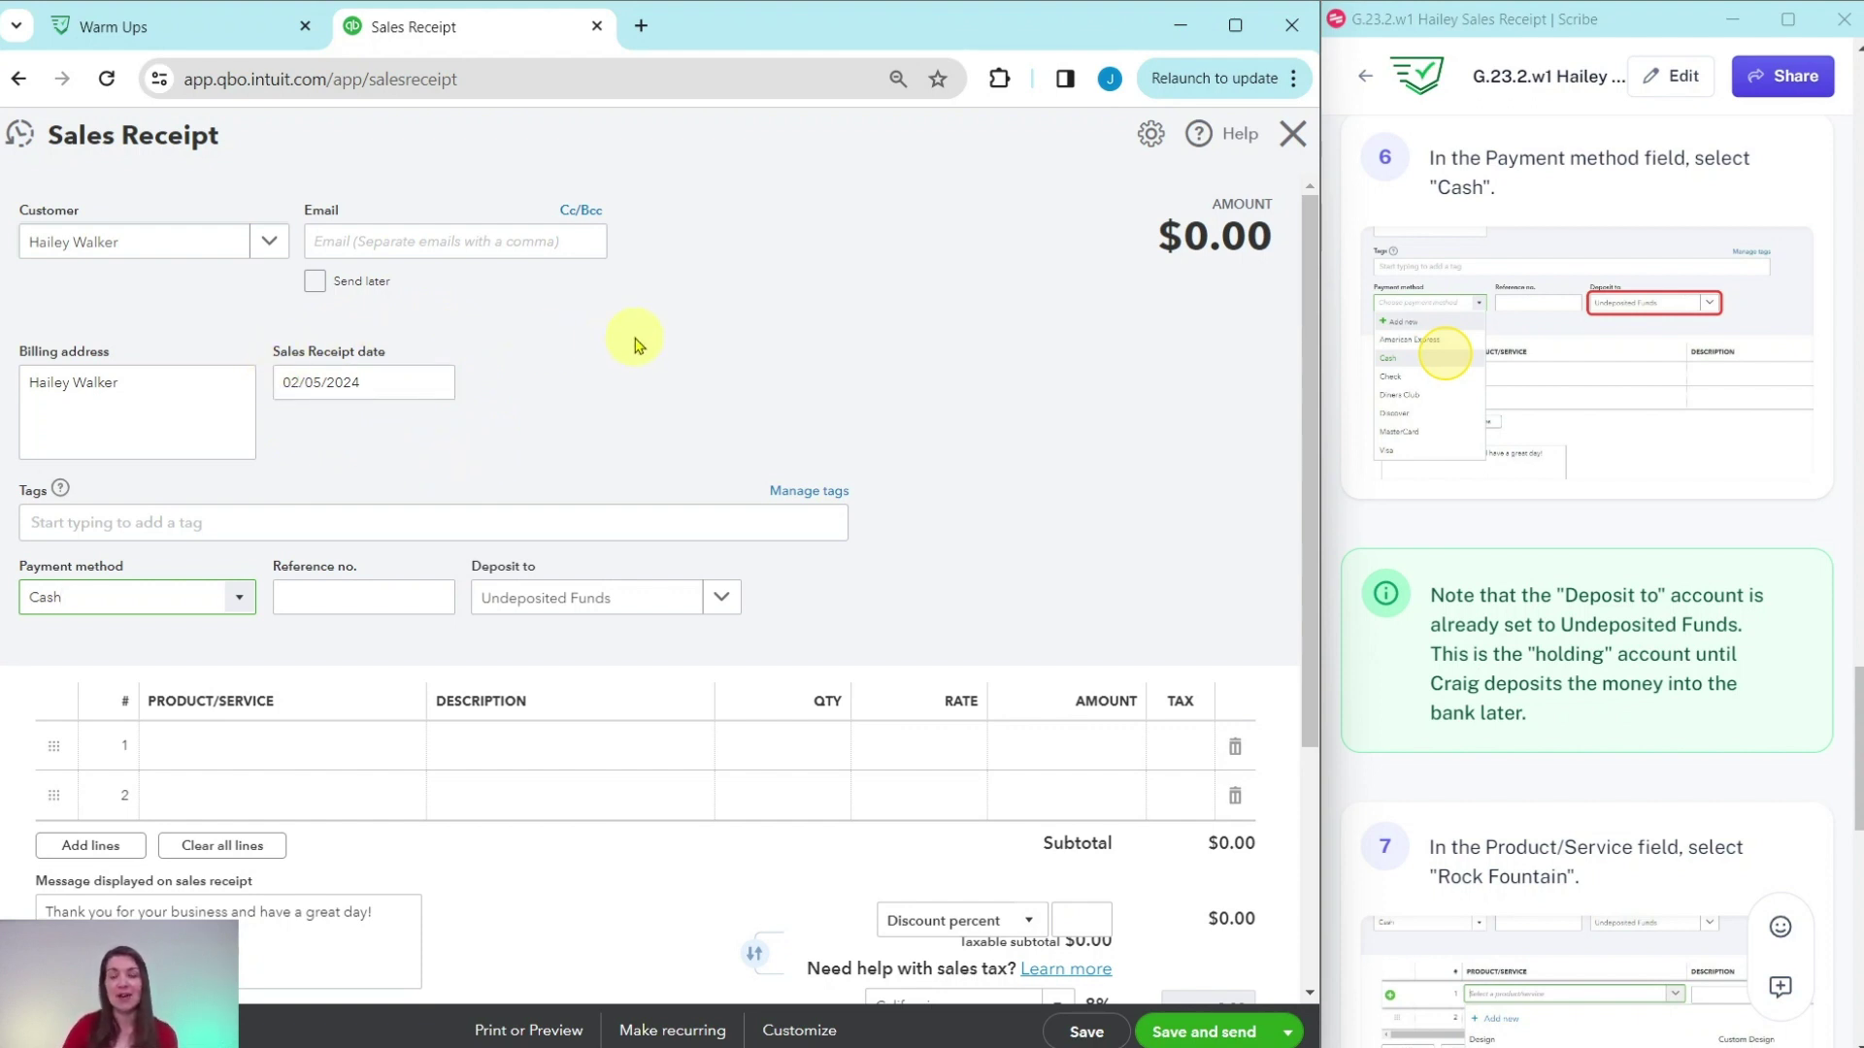
# Keep the deposit account as Undeposited Funds
pyautogui.scroll(-2, 638, 340)
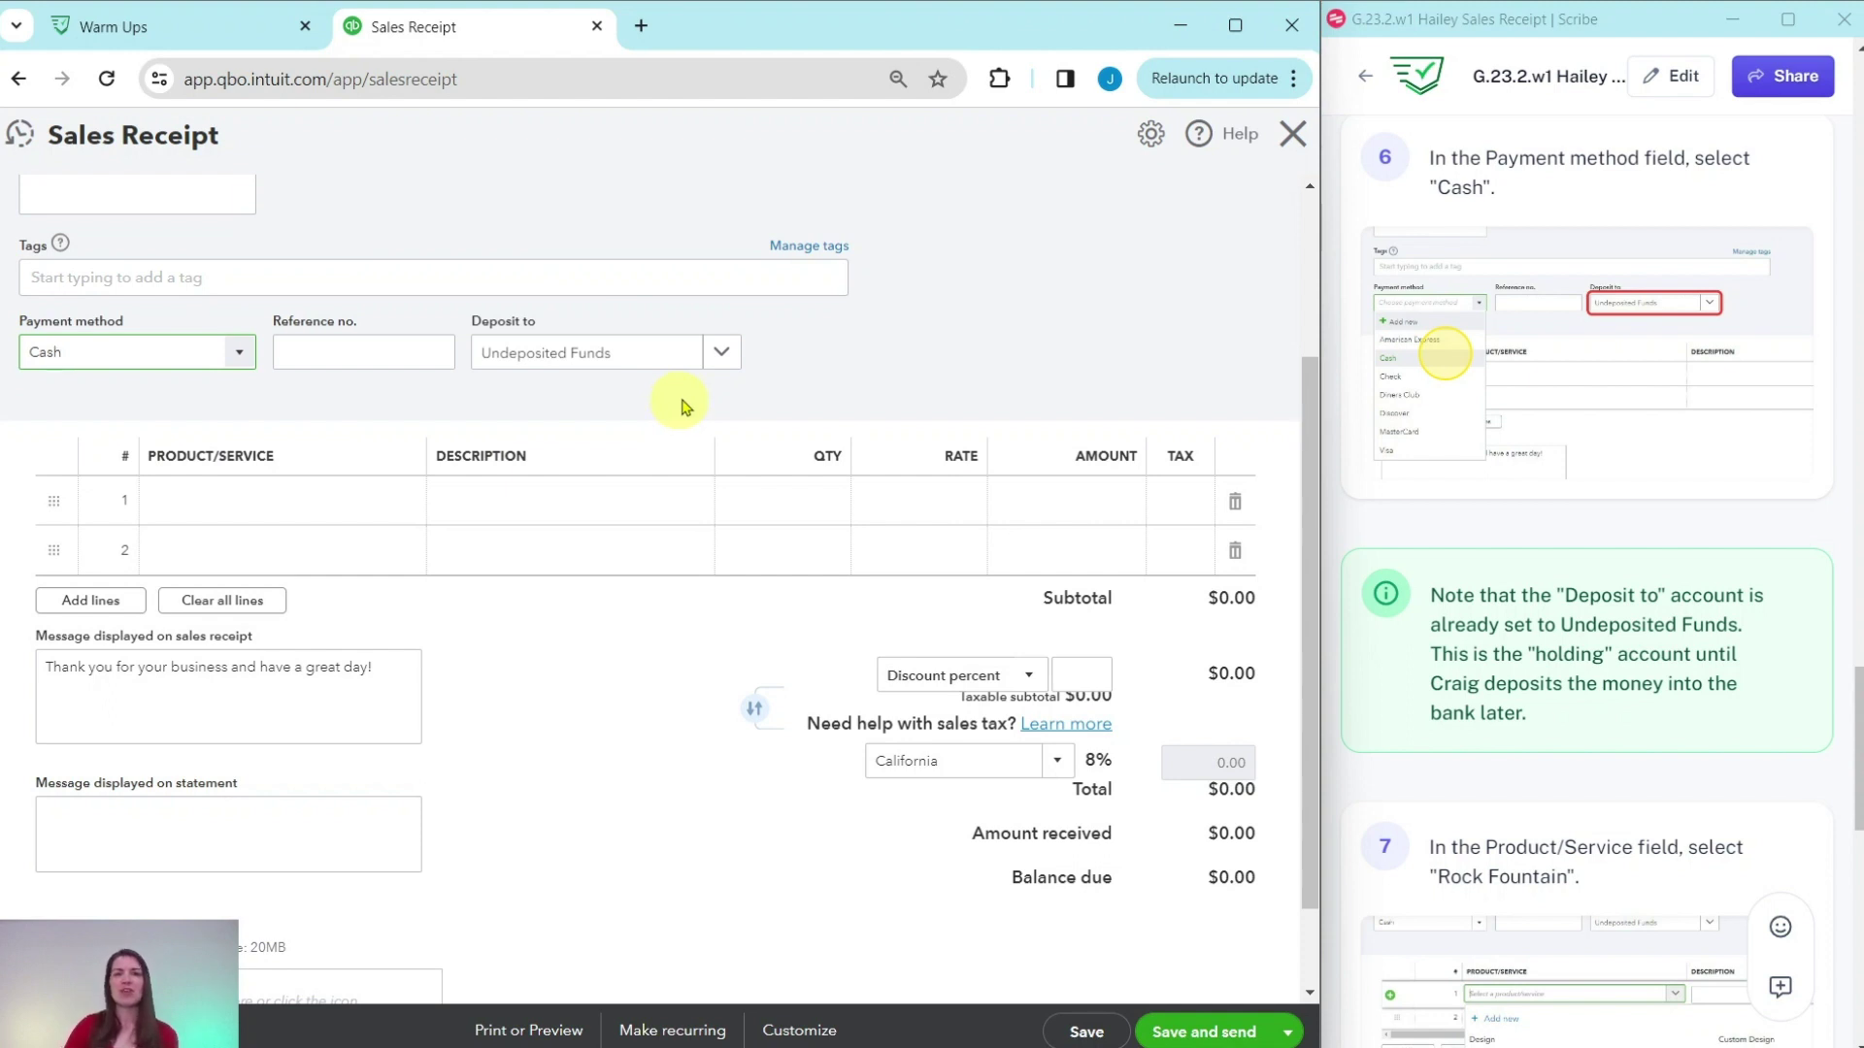
pyautogui.click(722, 353)
pyautogui.click(885, 361)
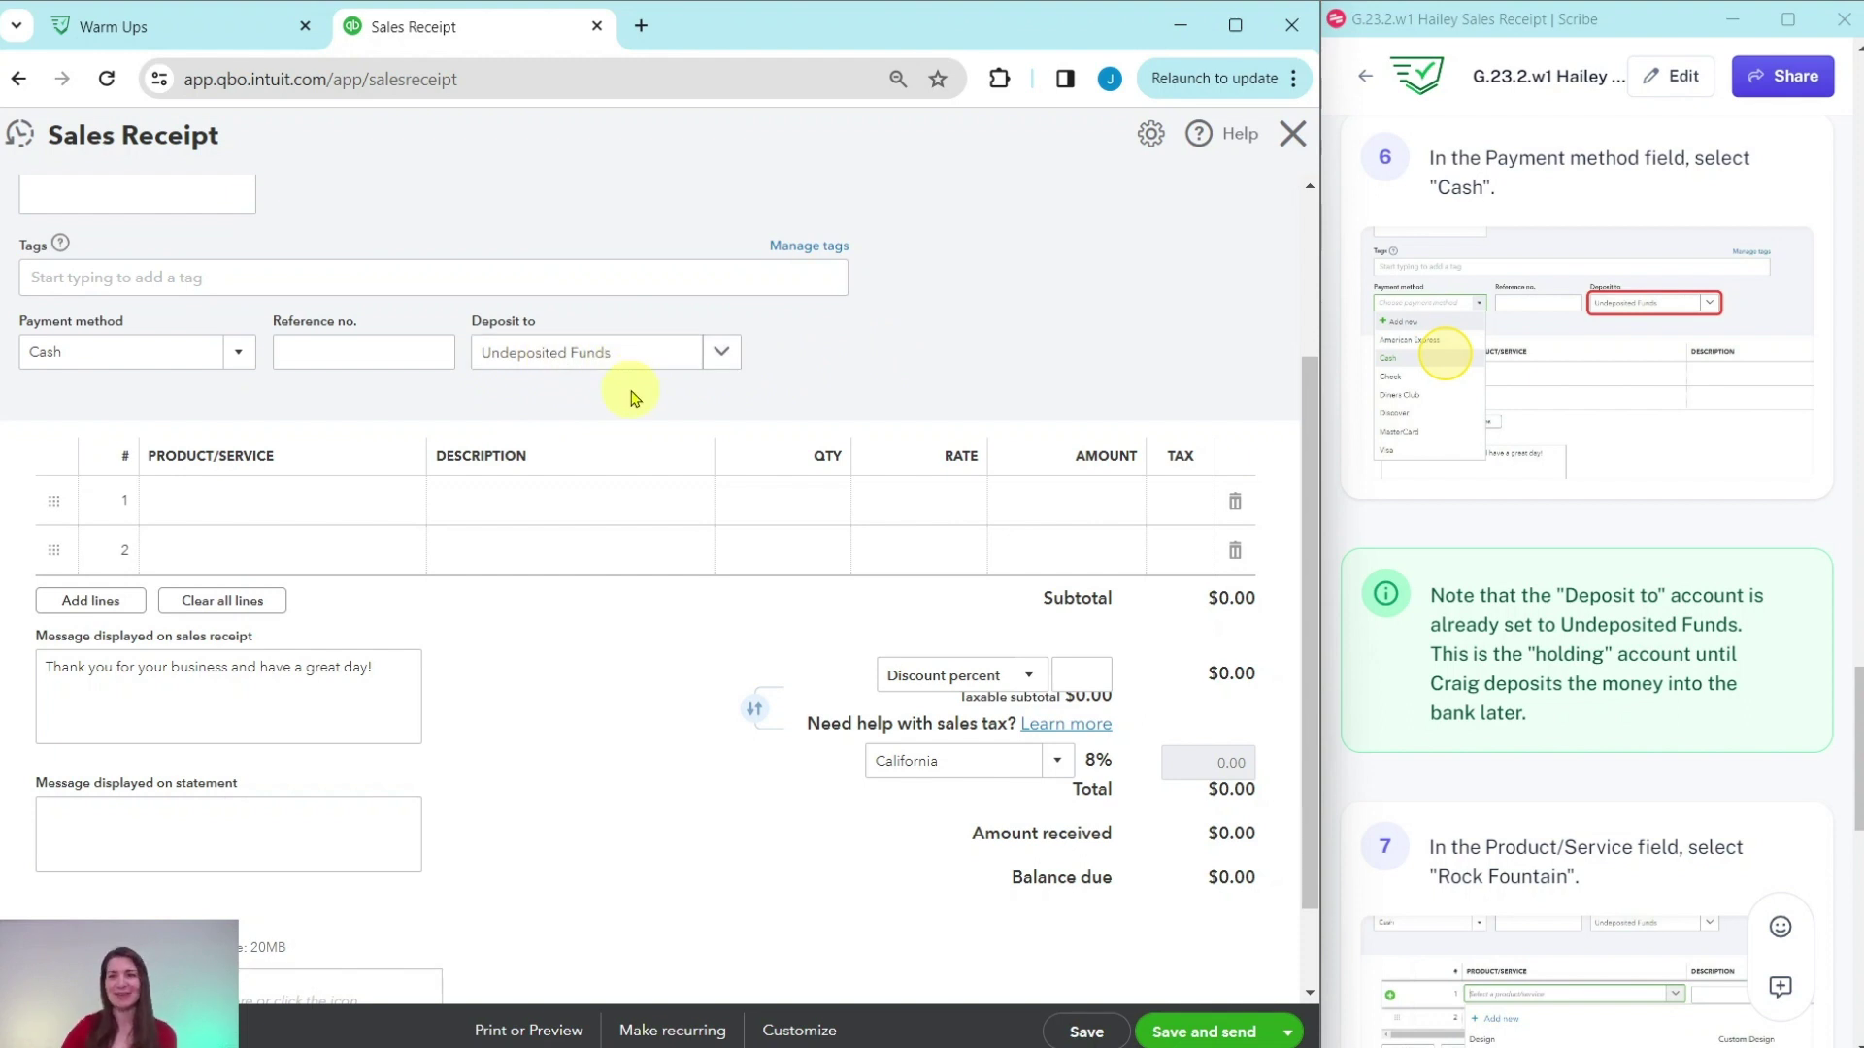
pyautogui.scroll(-6, 1592, 641)
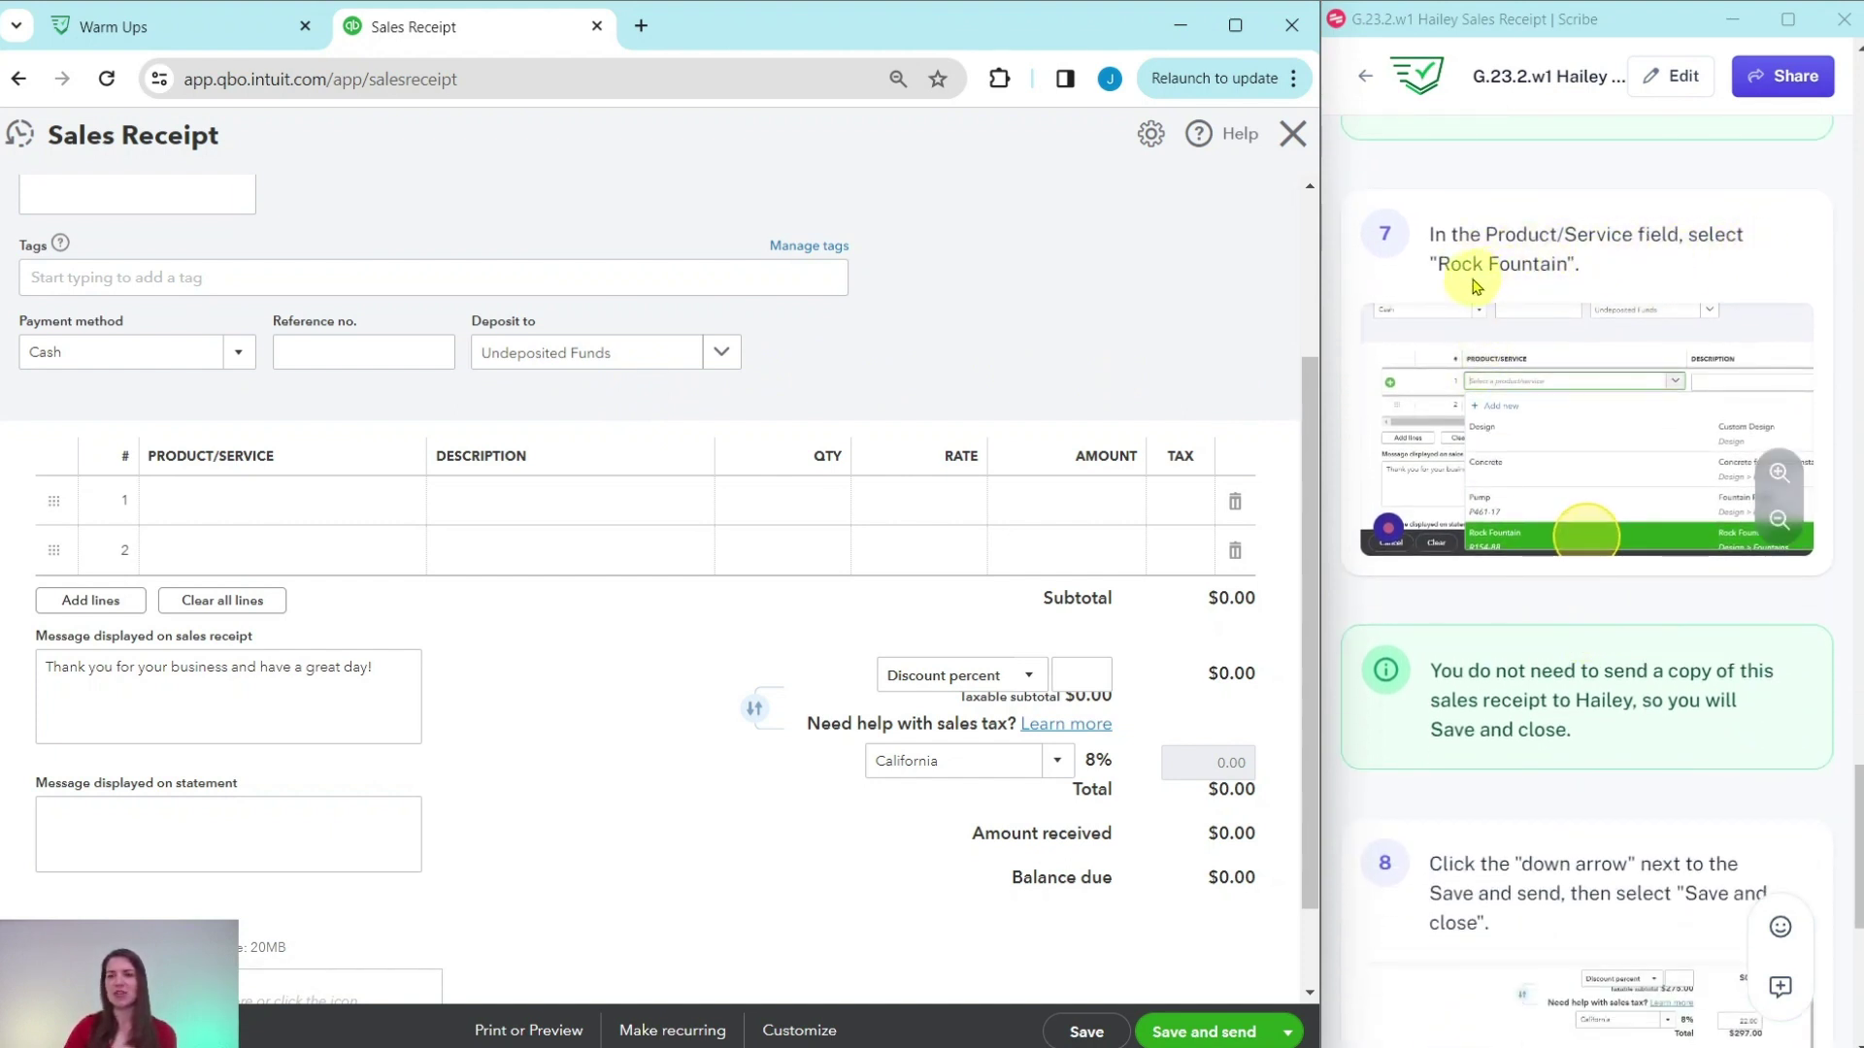
# Add Rock Fountain as line 1 at $275, with 8% tax bringing the total to $297.00
pyautogui.click(241, 512)
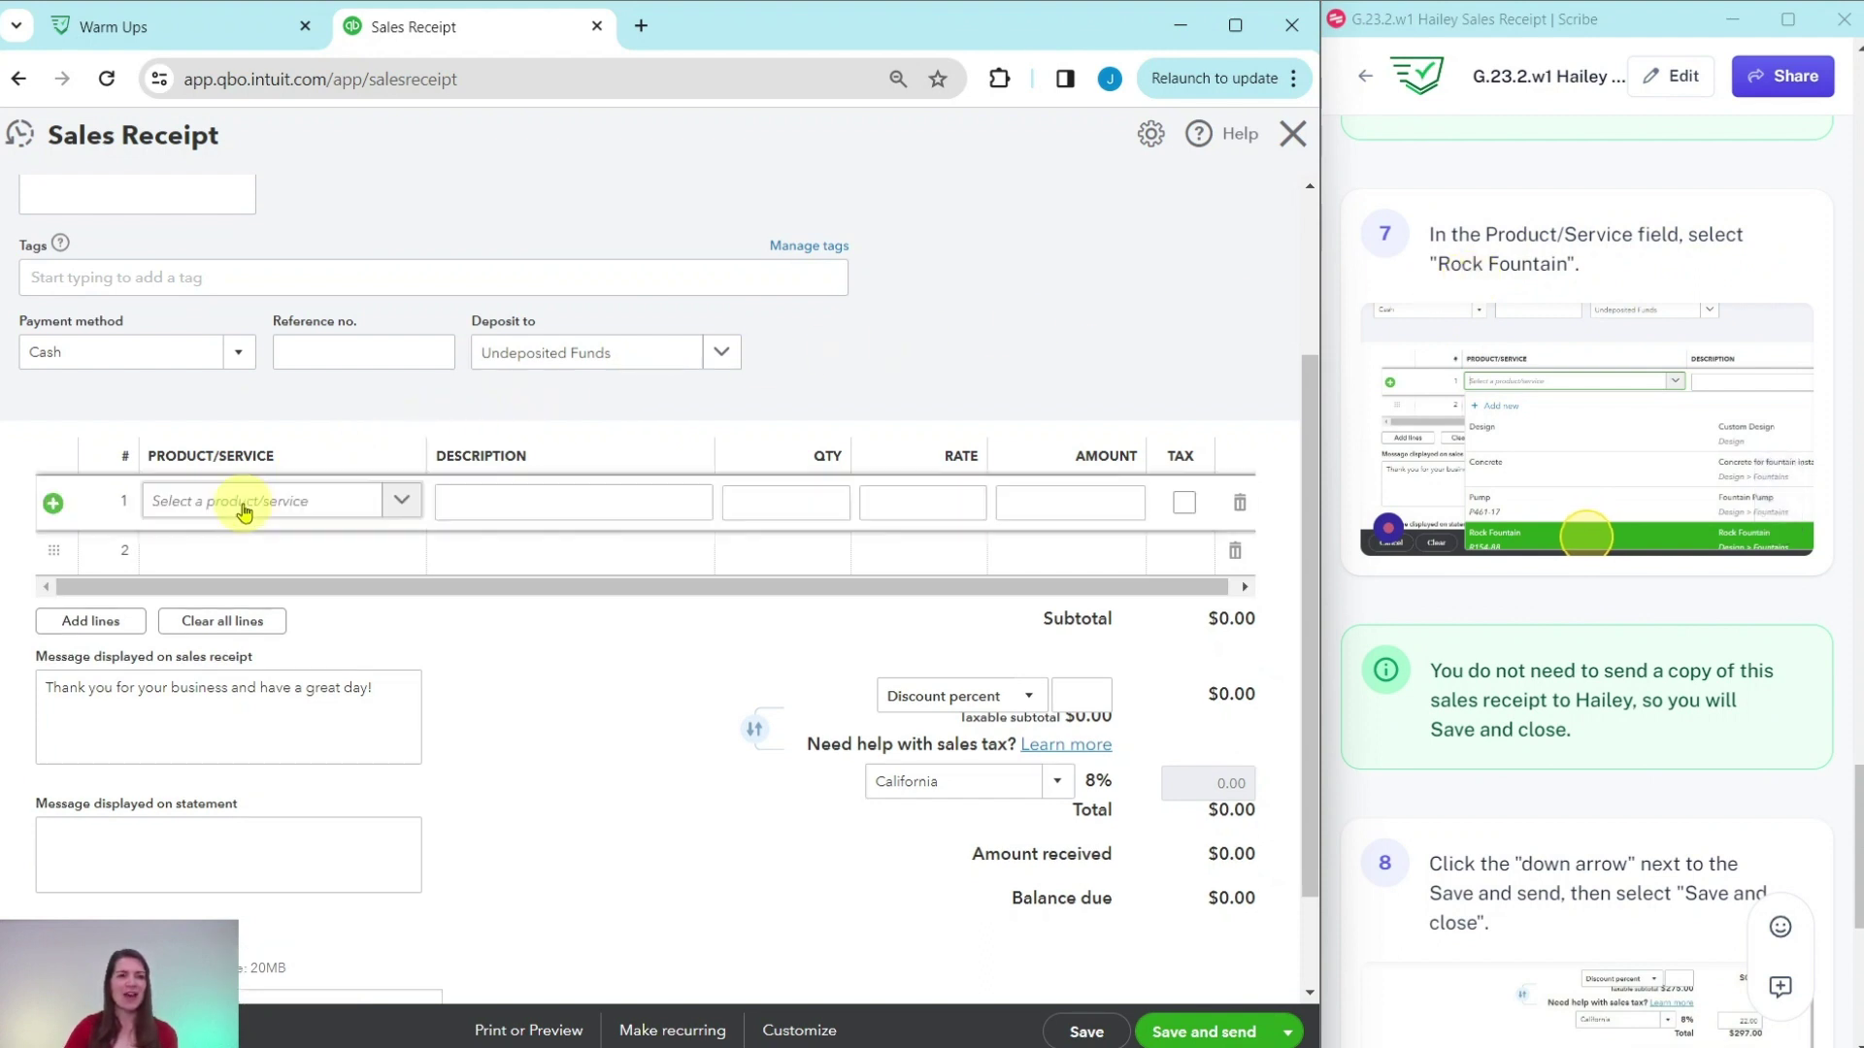
pyautogui.click(402, 504)
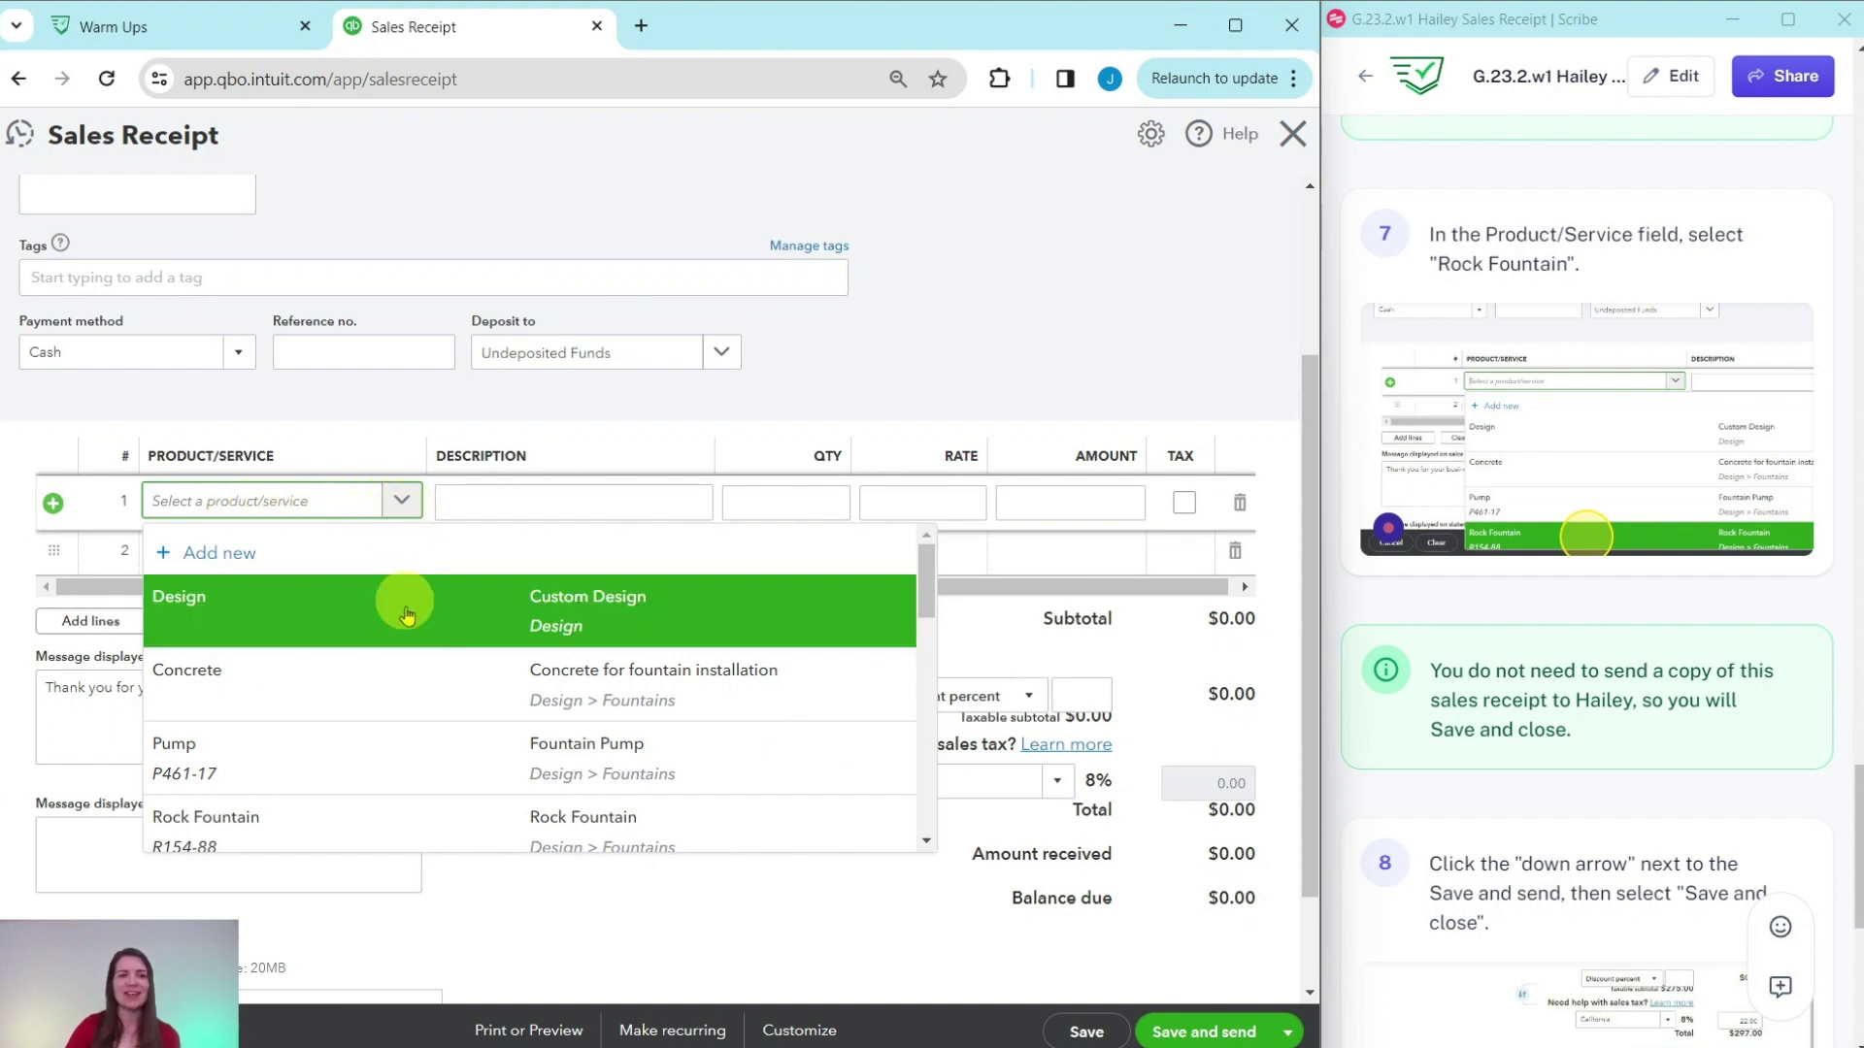
pyautogui.scroll(-1, 466, 827)
pyautogui.scroll(-2, 466, 827)
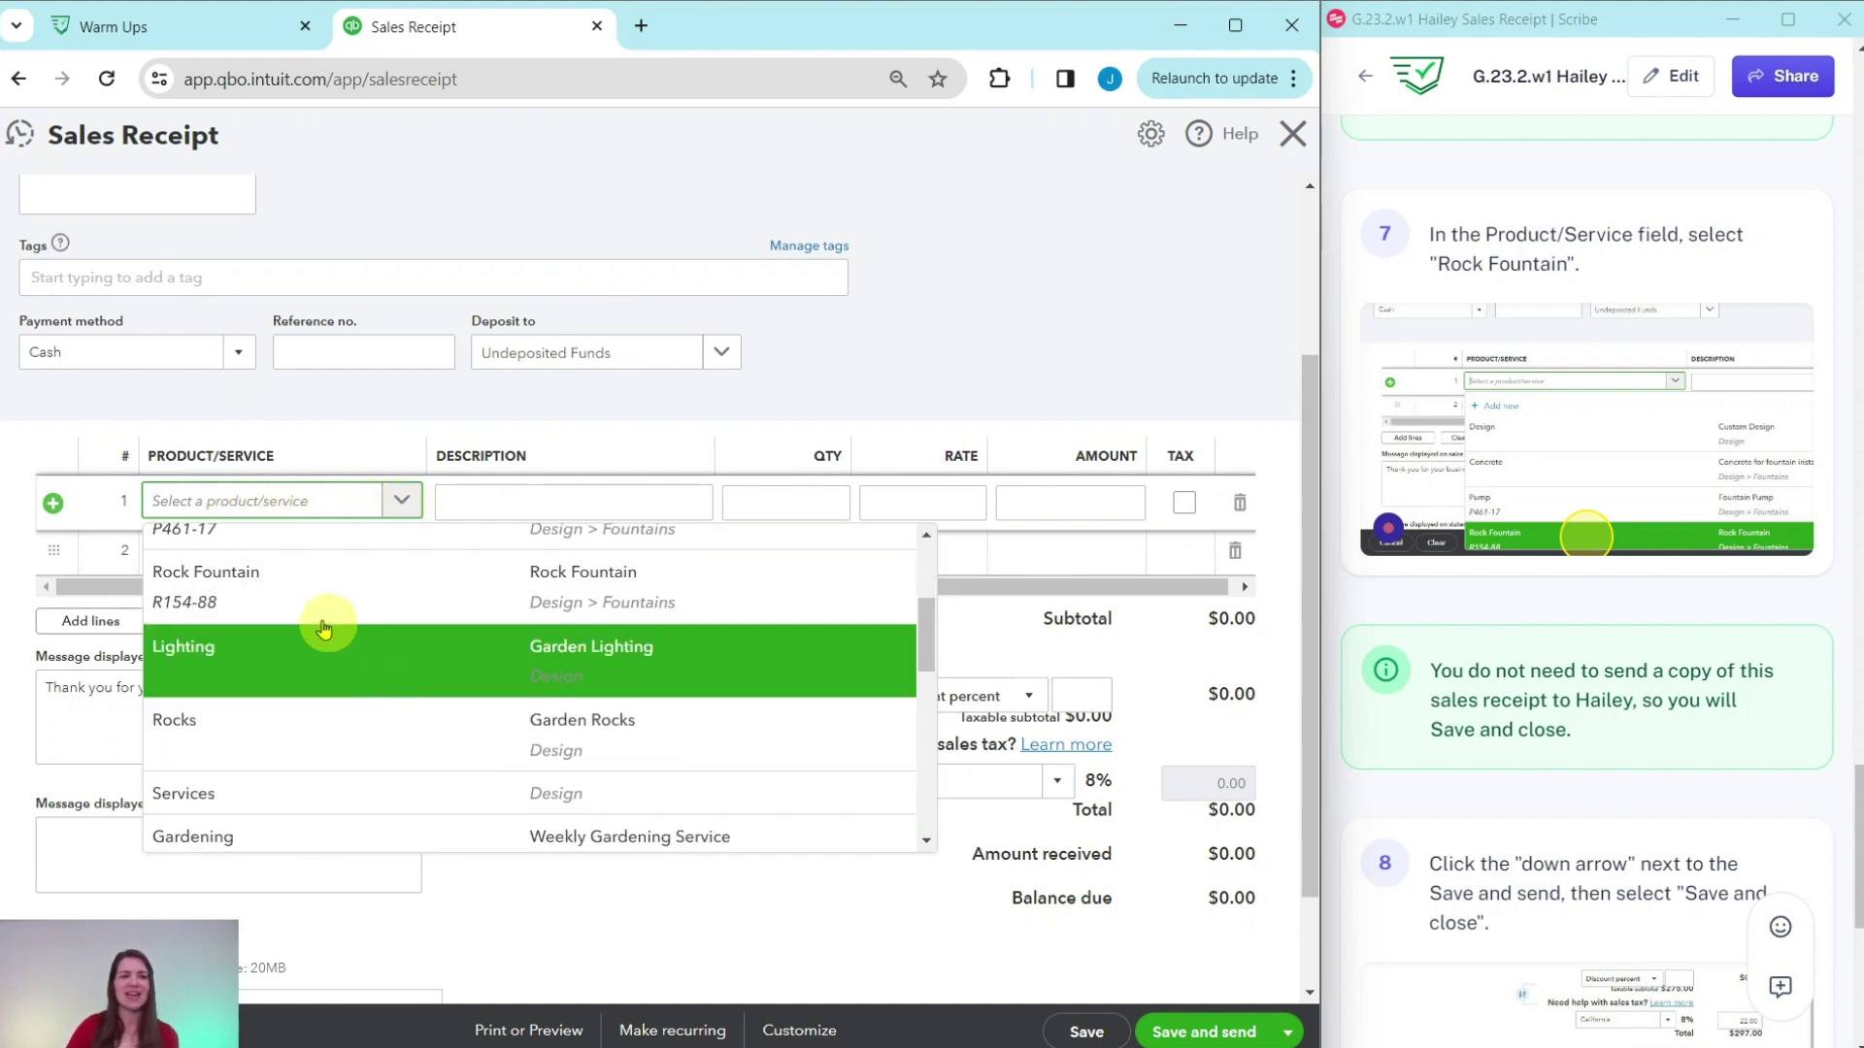
pyautogui.click(191, 587)
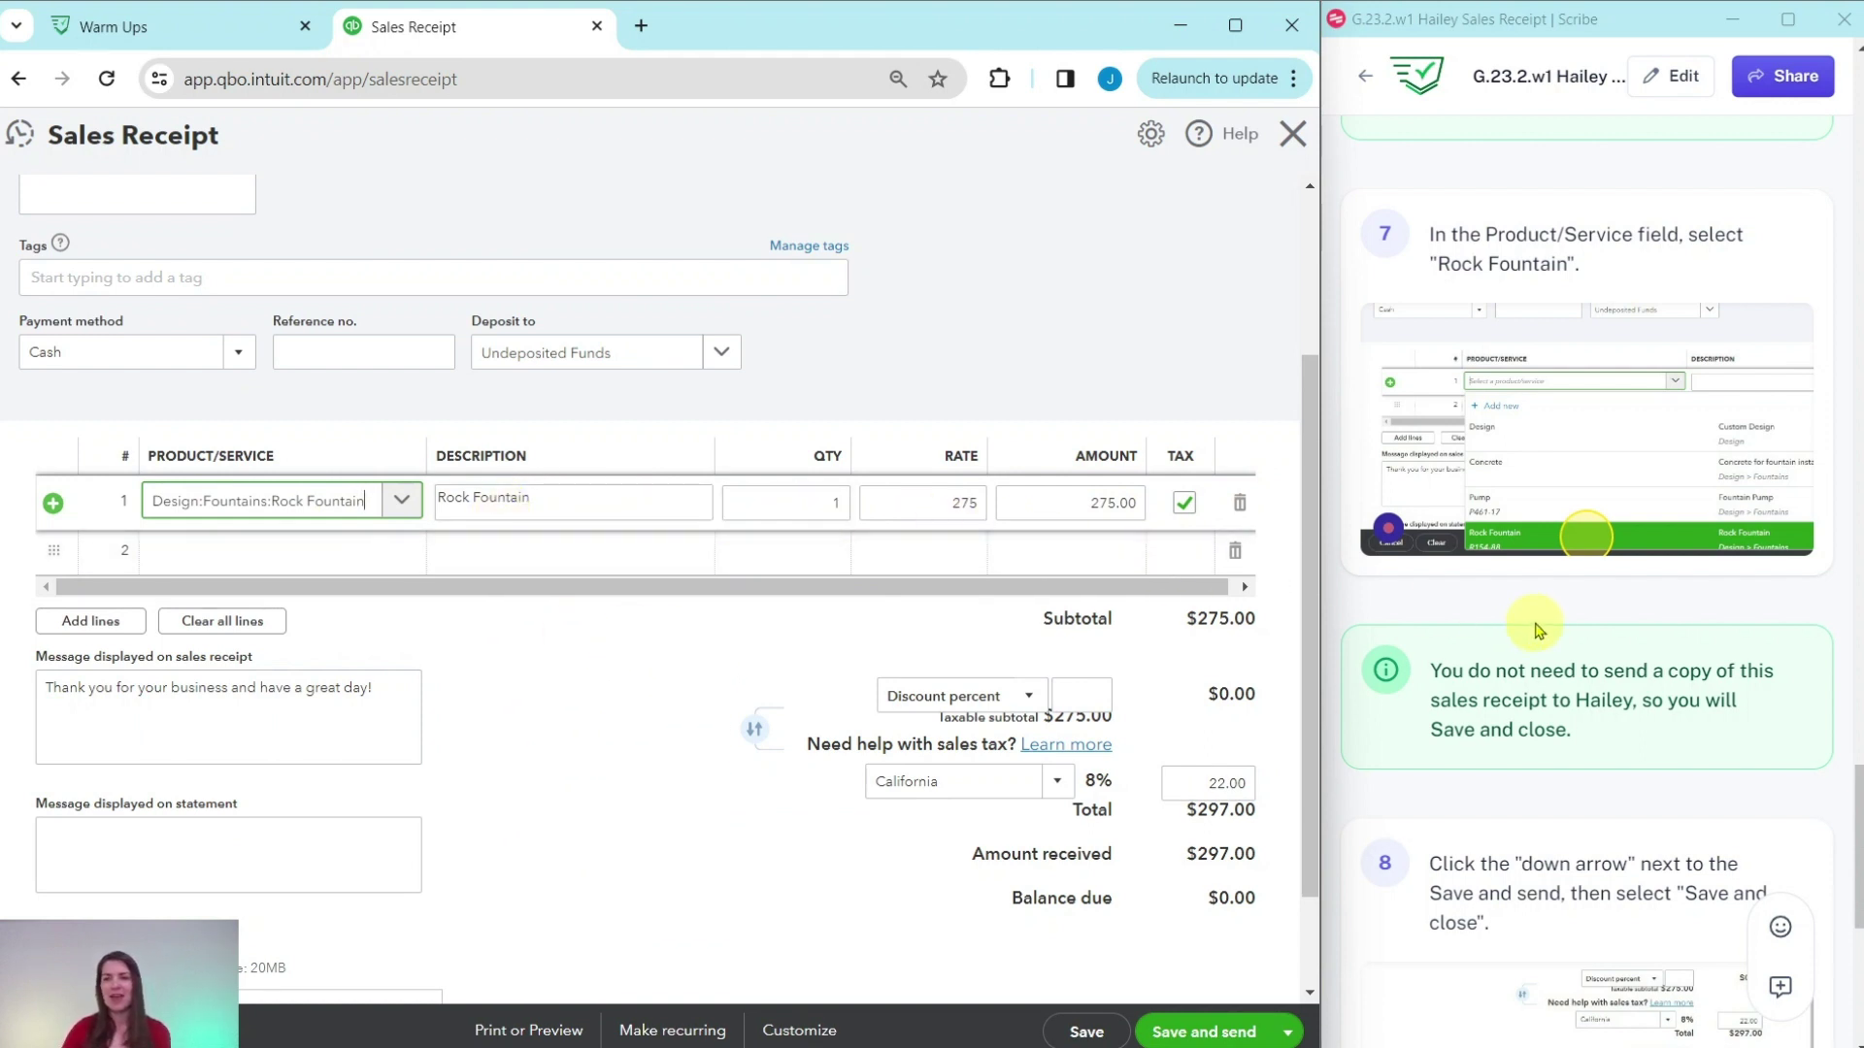
pyautogui.scroll(-5, 1535, 629)
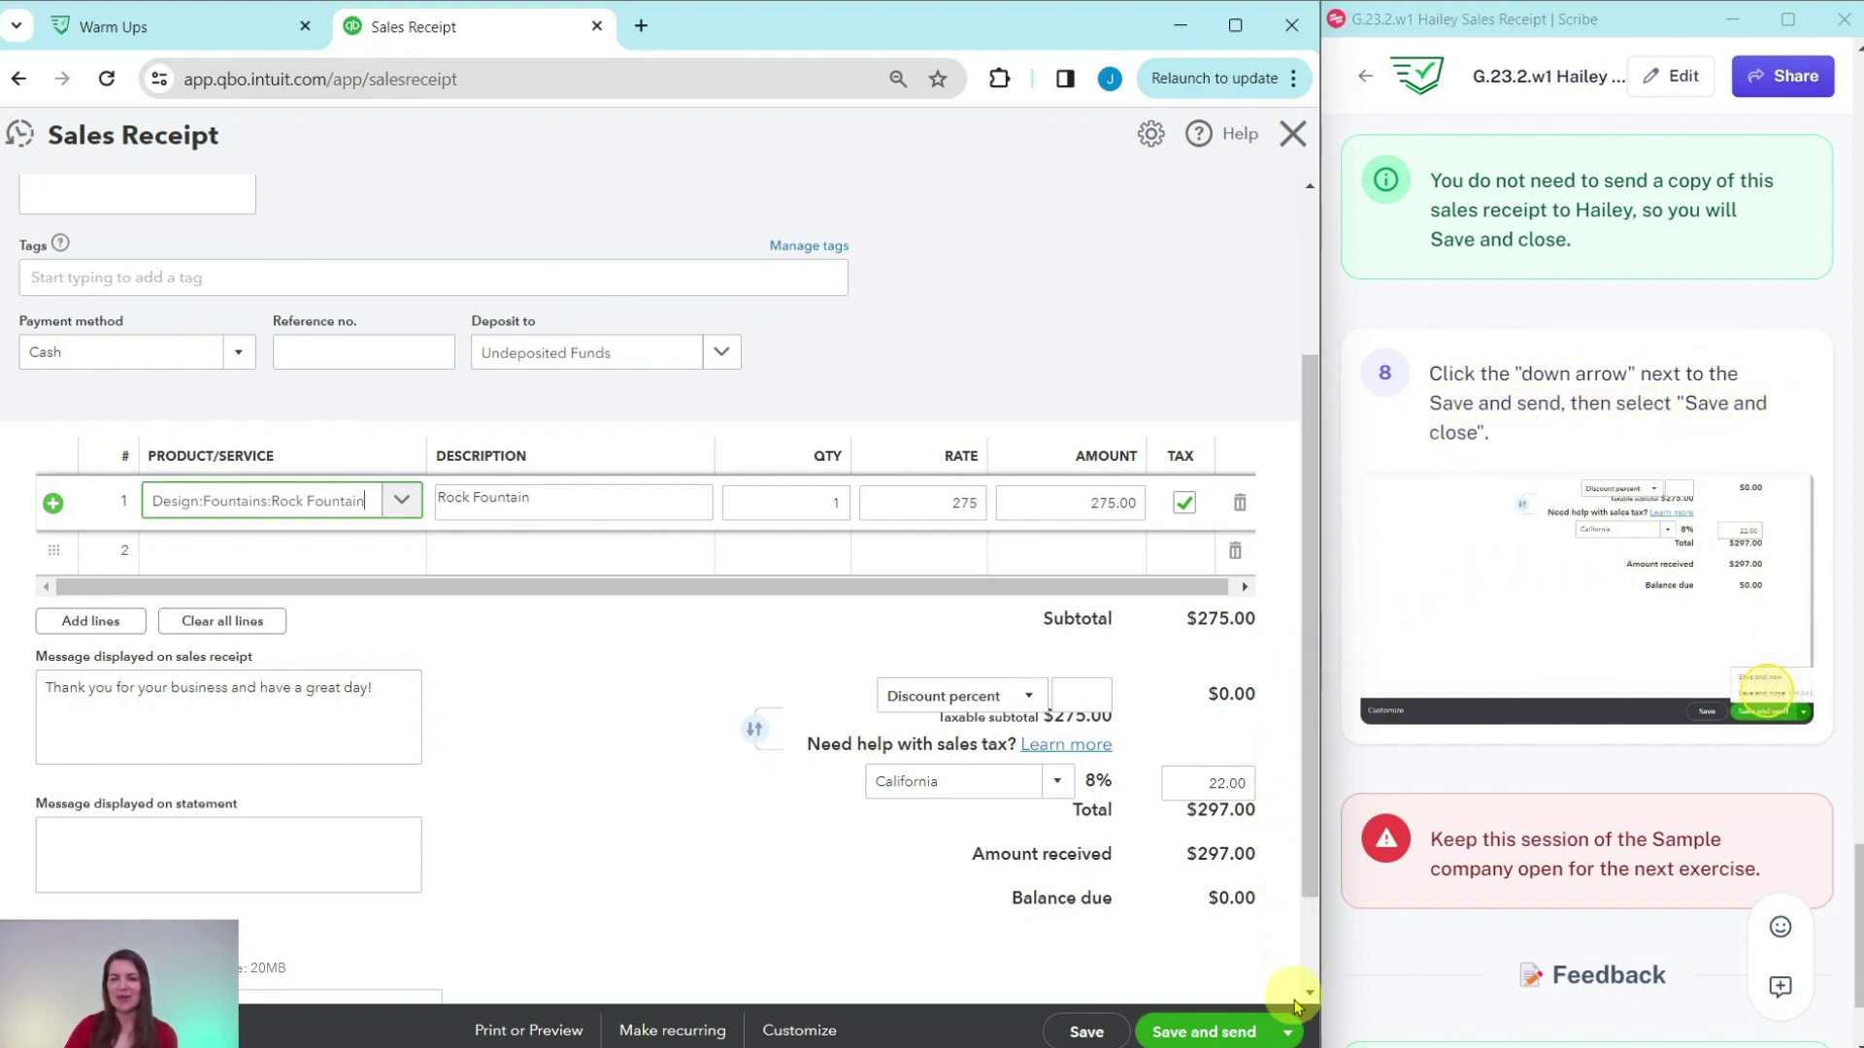
# Save and close the sales receipt
pyautogui.click(1289, 1035)
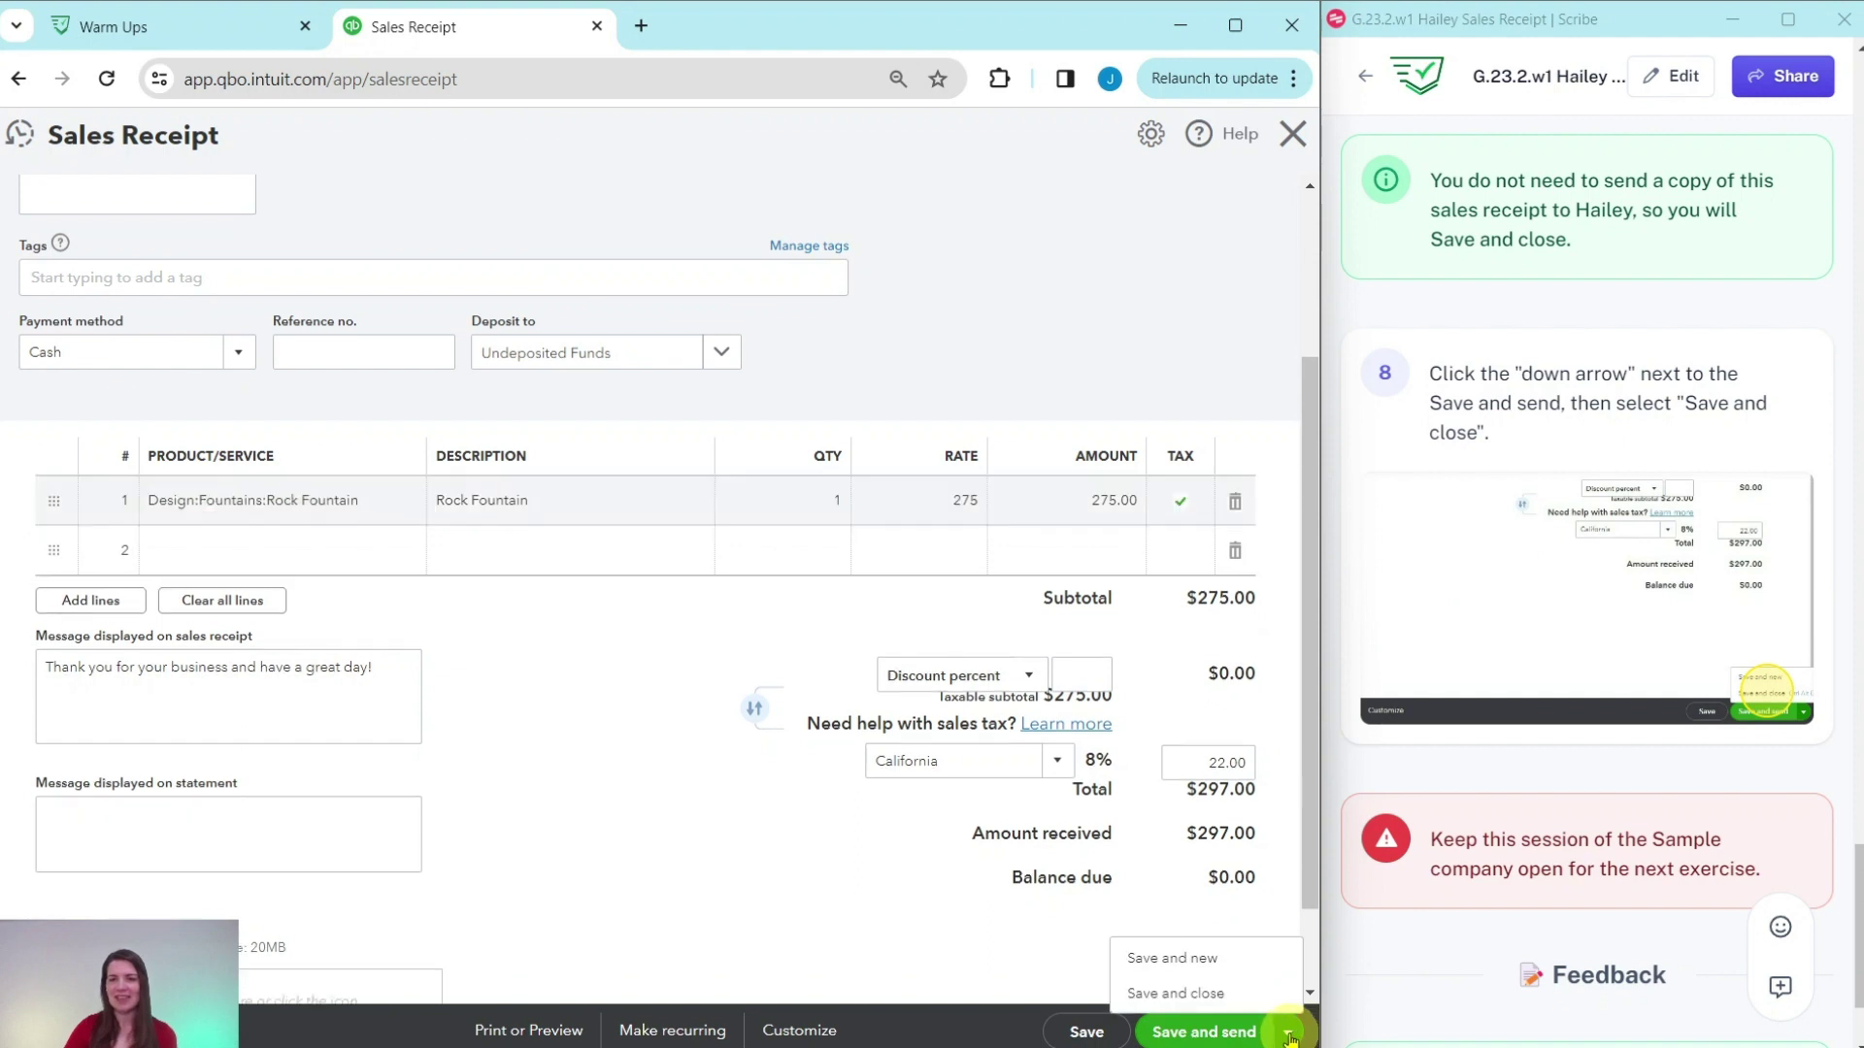
pyautogui.click(1178, 994)
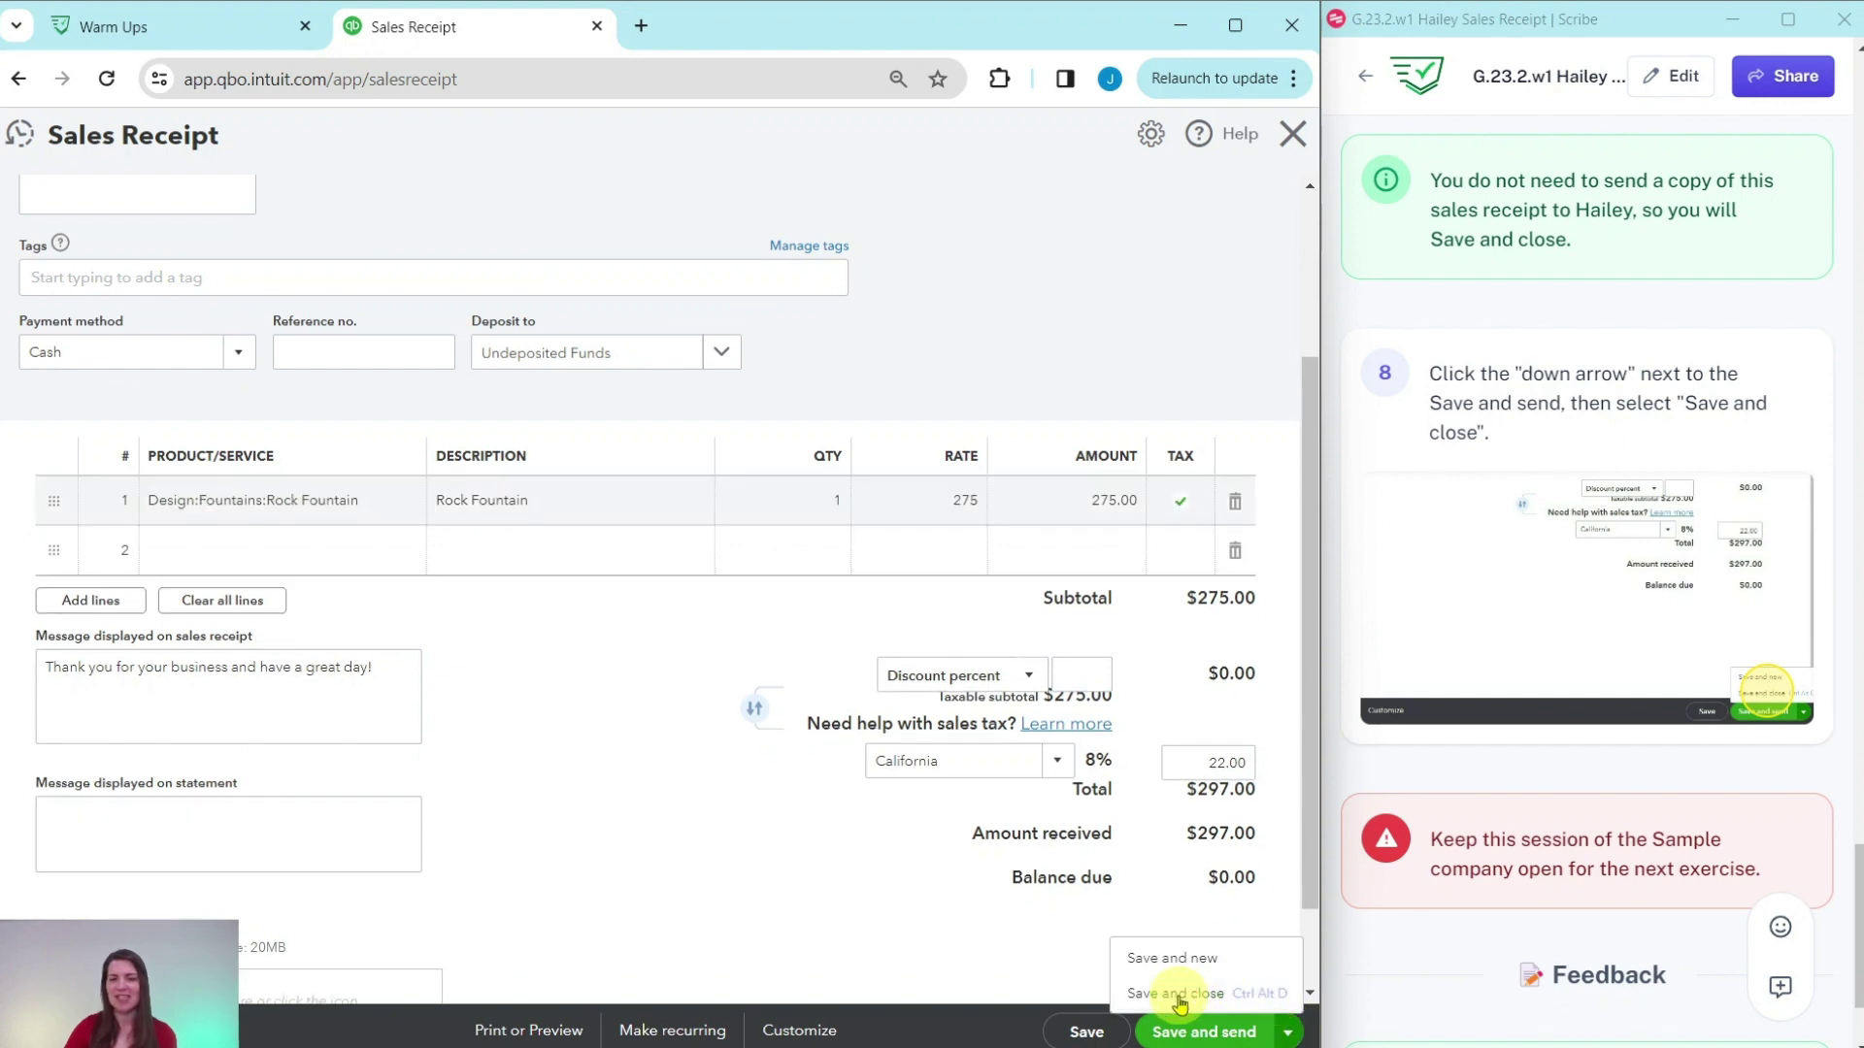